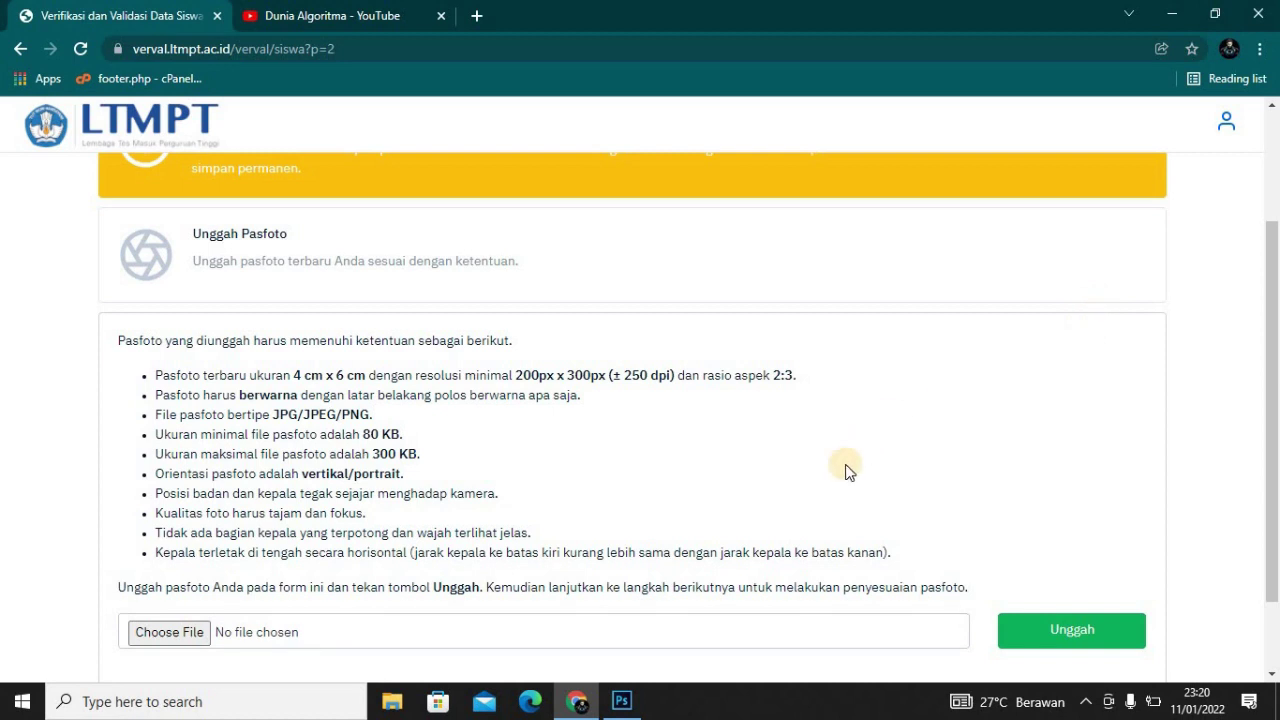
Switch to Photoshop and create a new RGB document, 4 cm wide and 6 cm high, at 250 pixels/centimeter
left_click(610, 710)
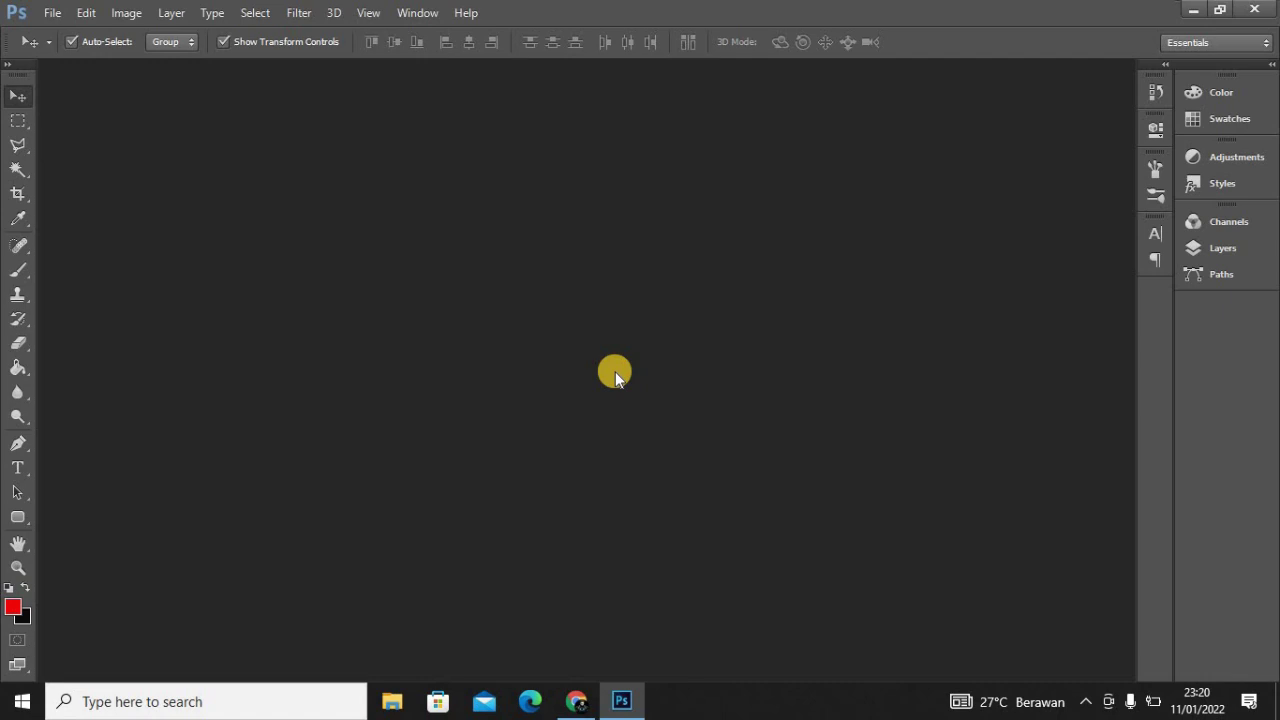
left_click(53, 13)
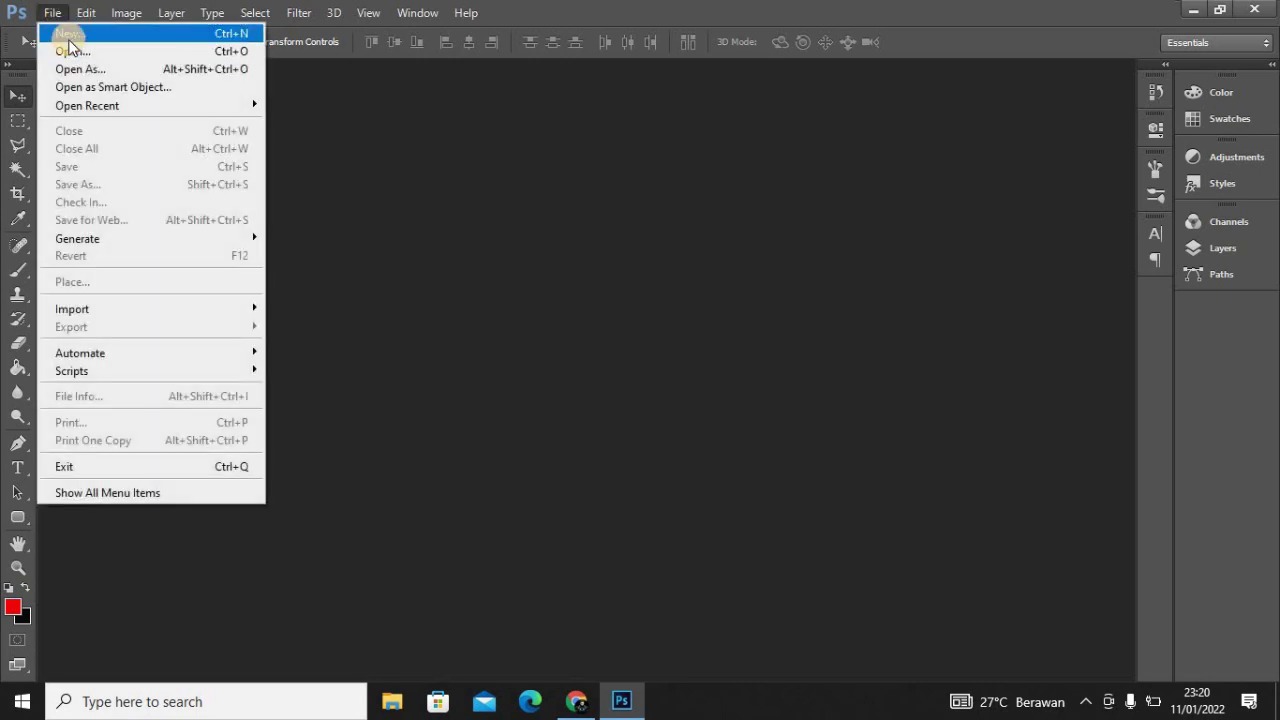
left_click(69, 40)
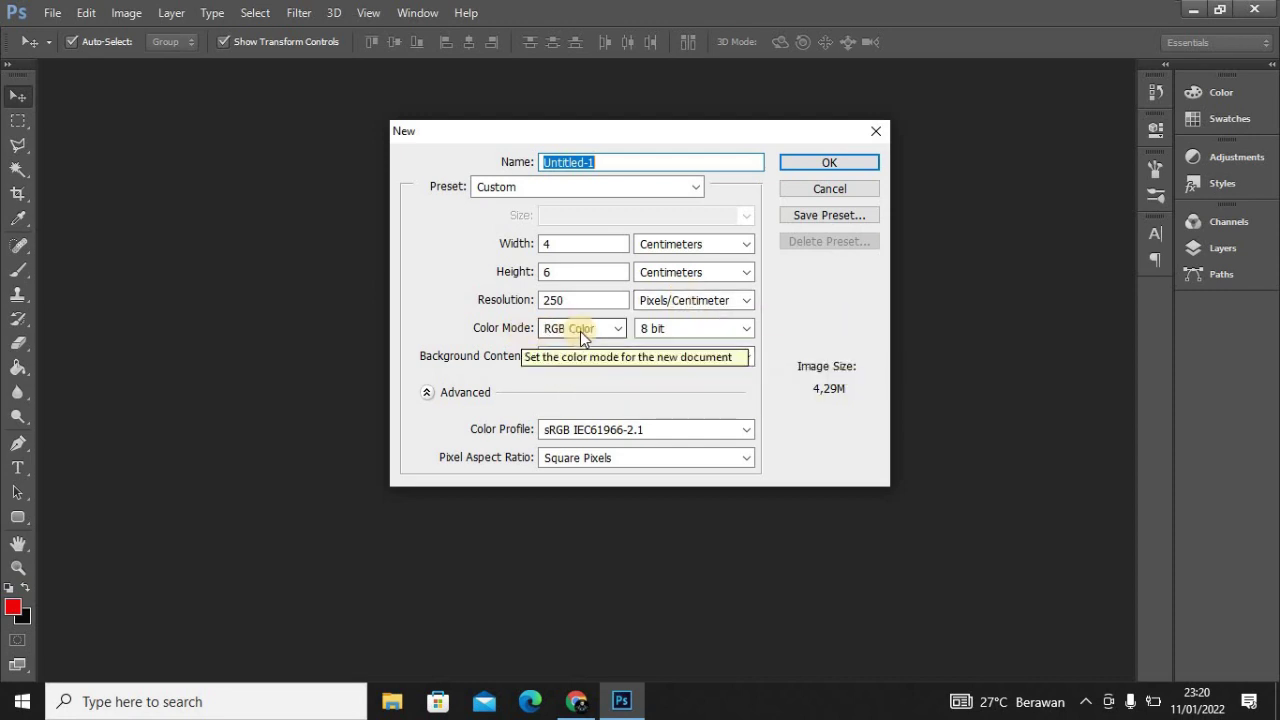
left_click(864, 161)
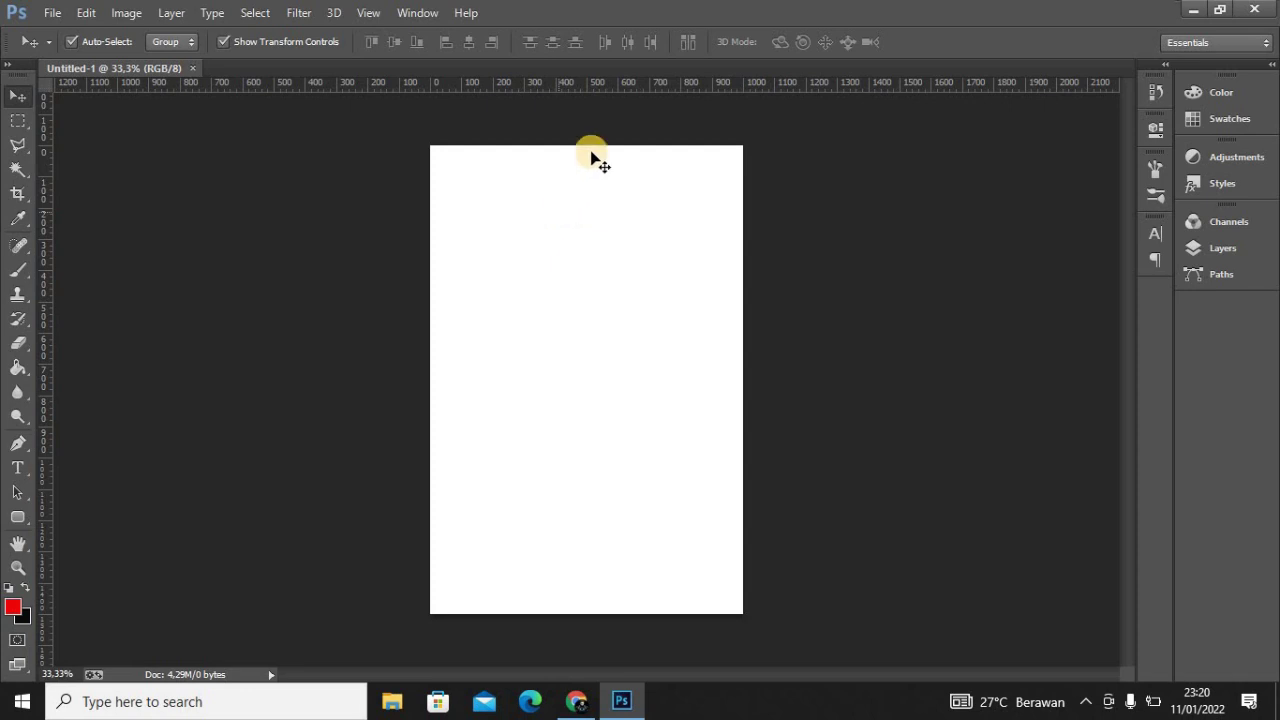
Open the portrait photo 1.jpg as a separate document
left_click(52, 12)
left_click(70, 51)
left_click_drag(620, 125, 621, 166)
left_click(440, 173)
double_click(440, 173)
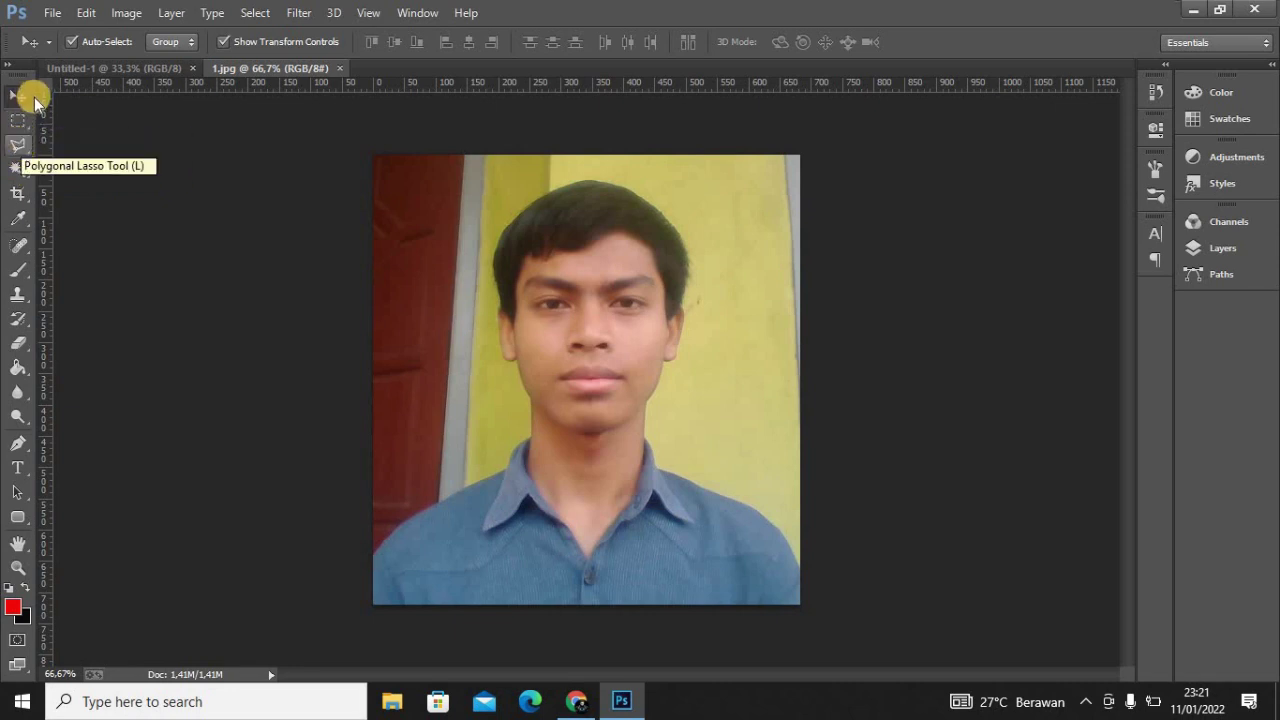
Select the backdrop around the man with the Polygonal Lasso, tracing his head and shoulders and closing the outline outside the canvas
left_click(21, 149)
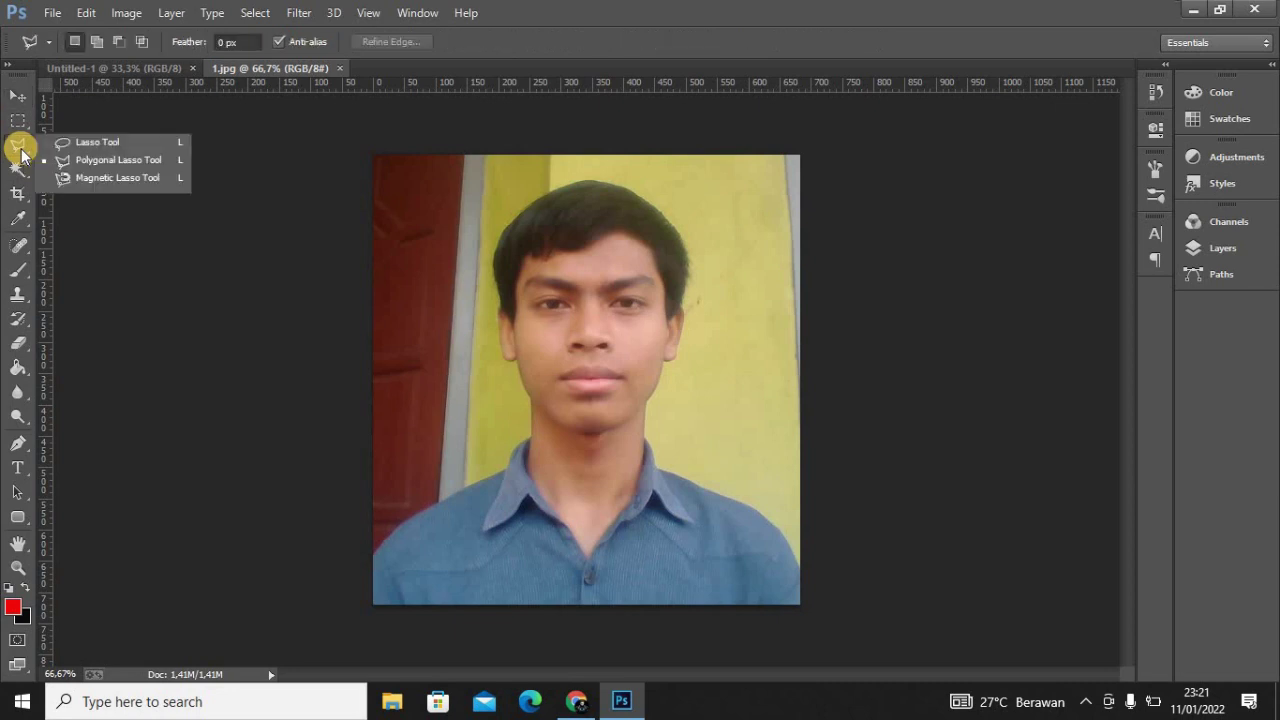
left_click(111, 159)
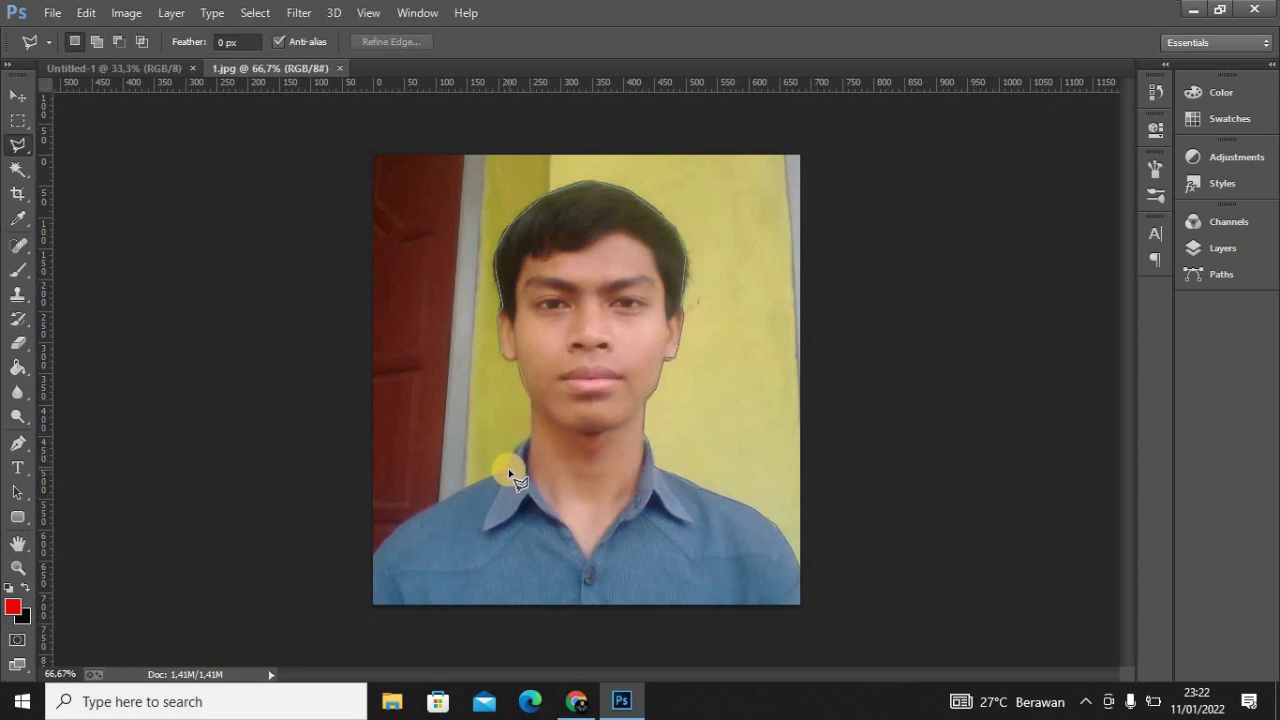
left_click(342, 108)
left_click(905, 106)
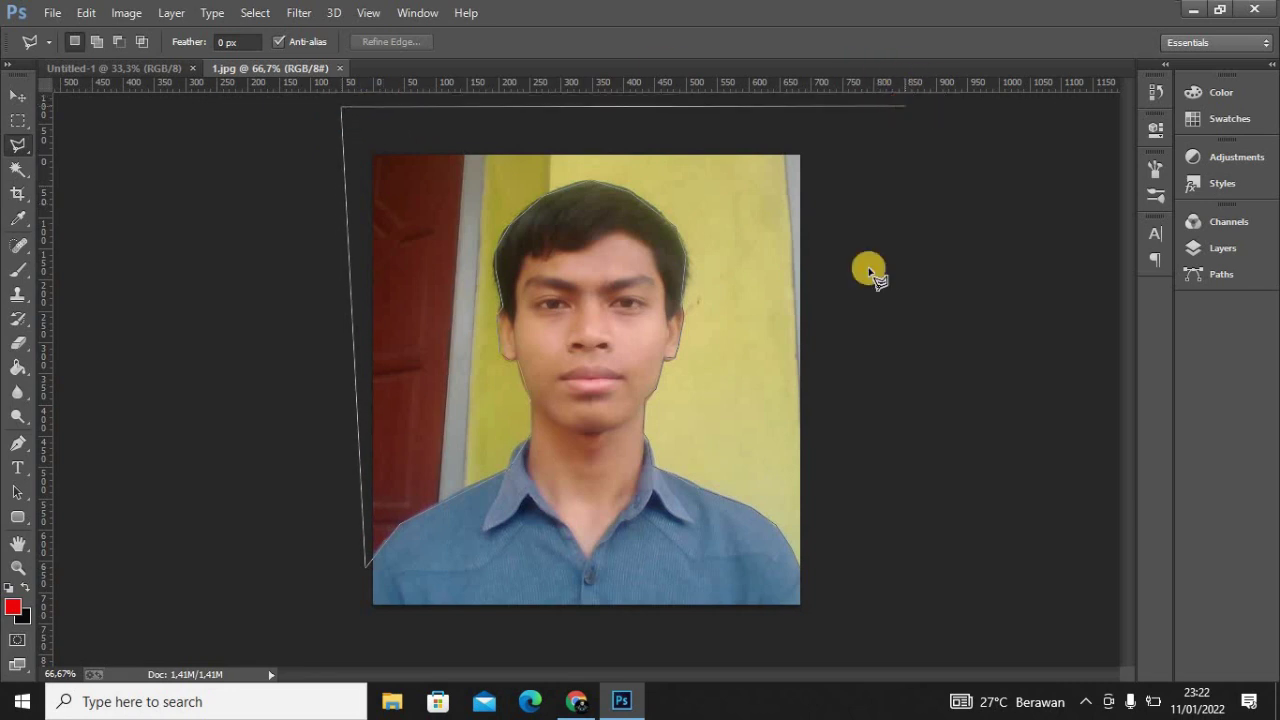
left_click(810, 548)
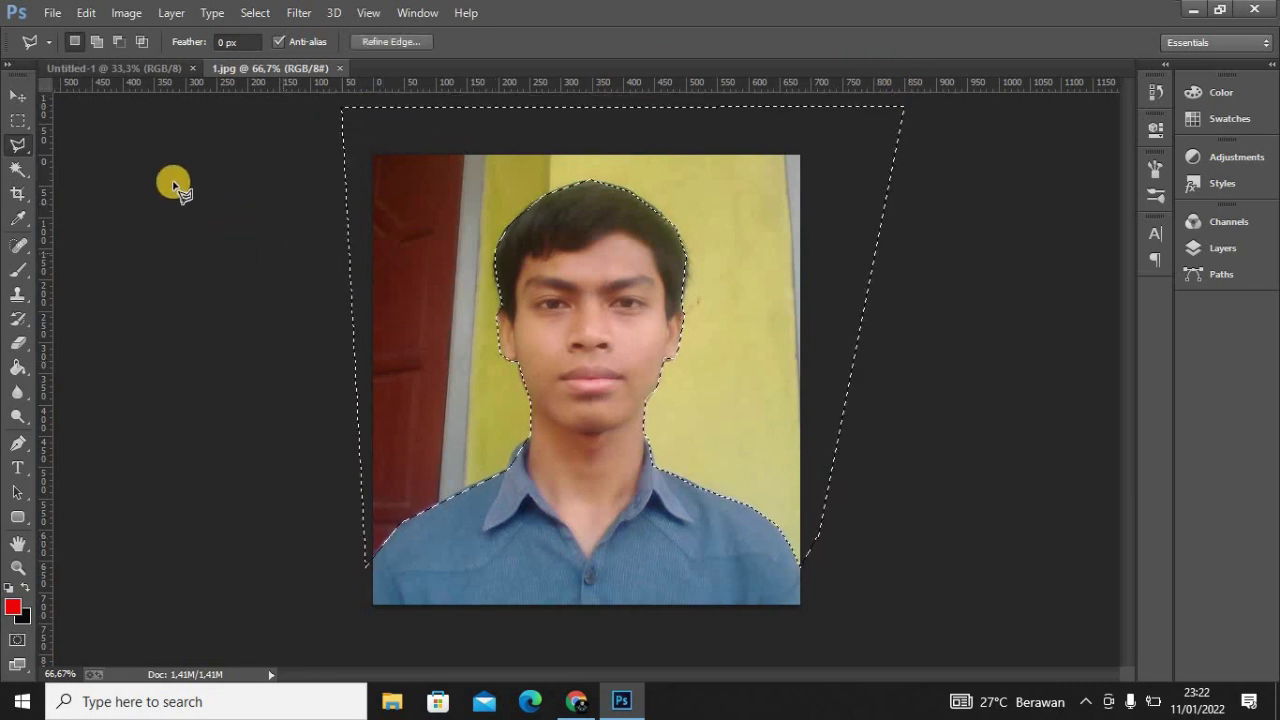
Convert the photo's locked Background into a regular layer and delete the selected backdrop around the man
left_click(15, 96)
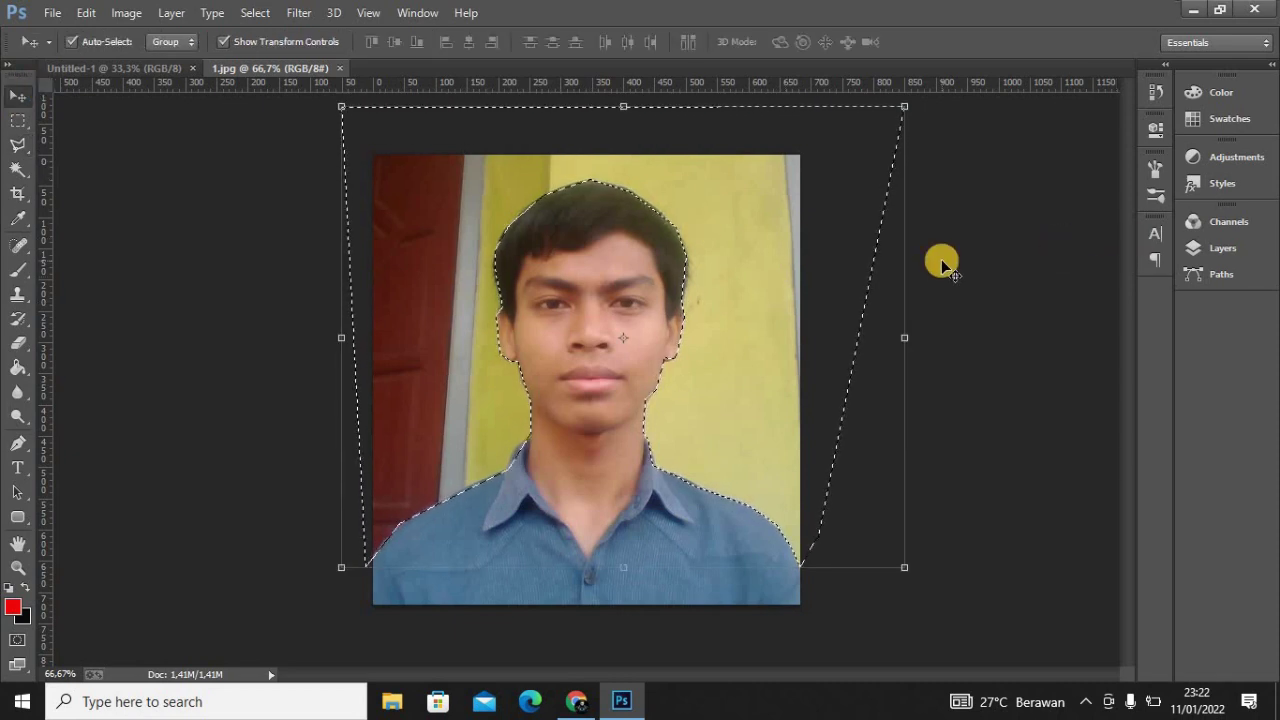
left_click(1221, 248)
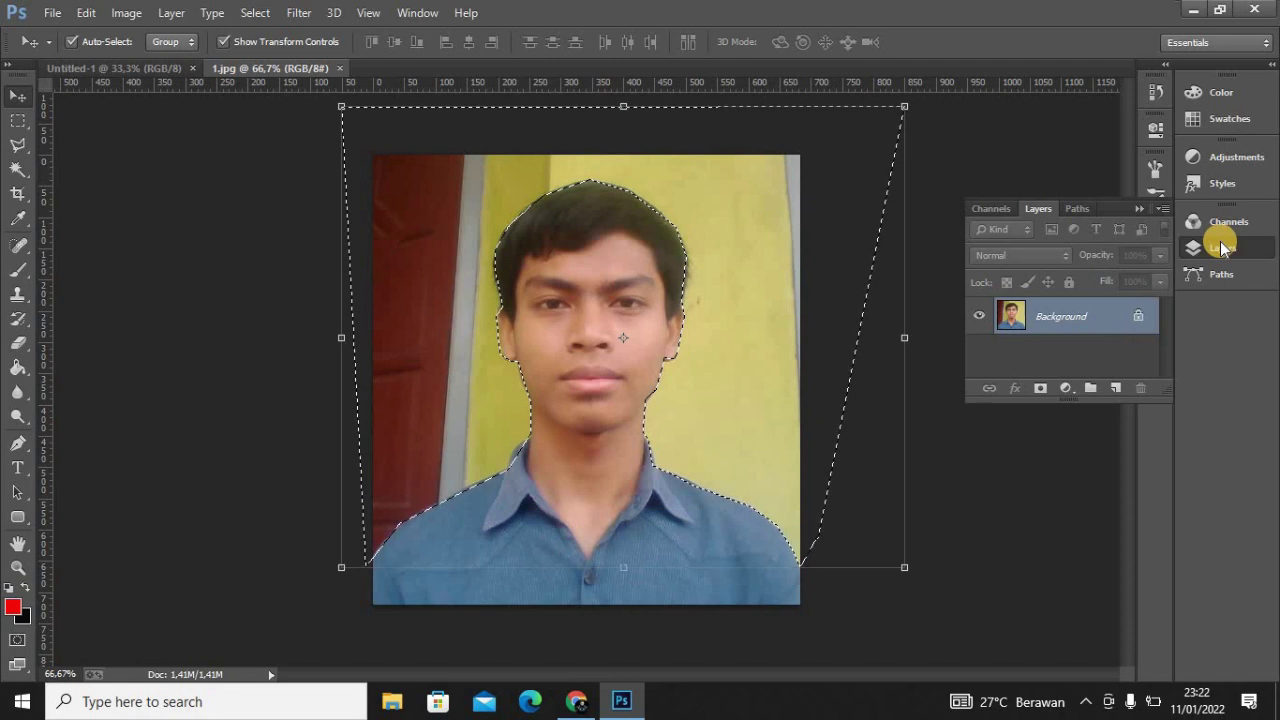
double_click(1131, 315)
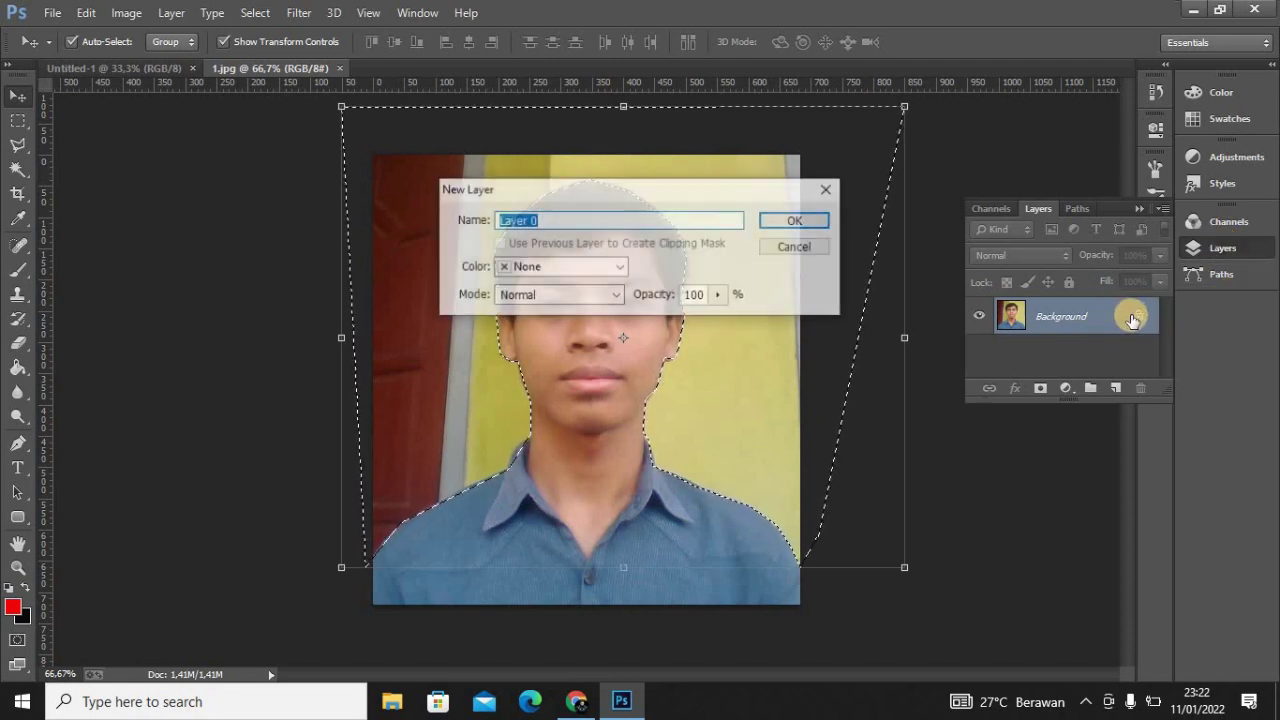
left_click(824, 221)
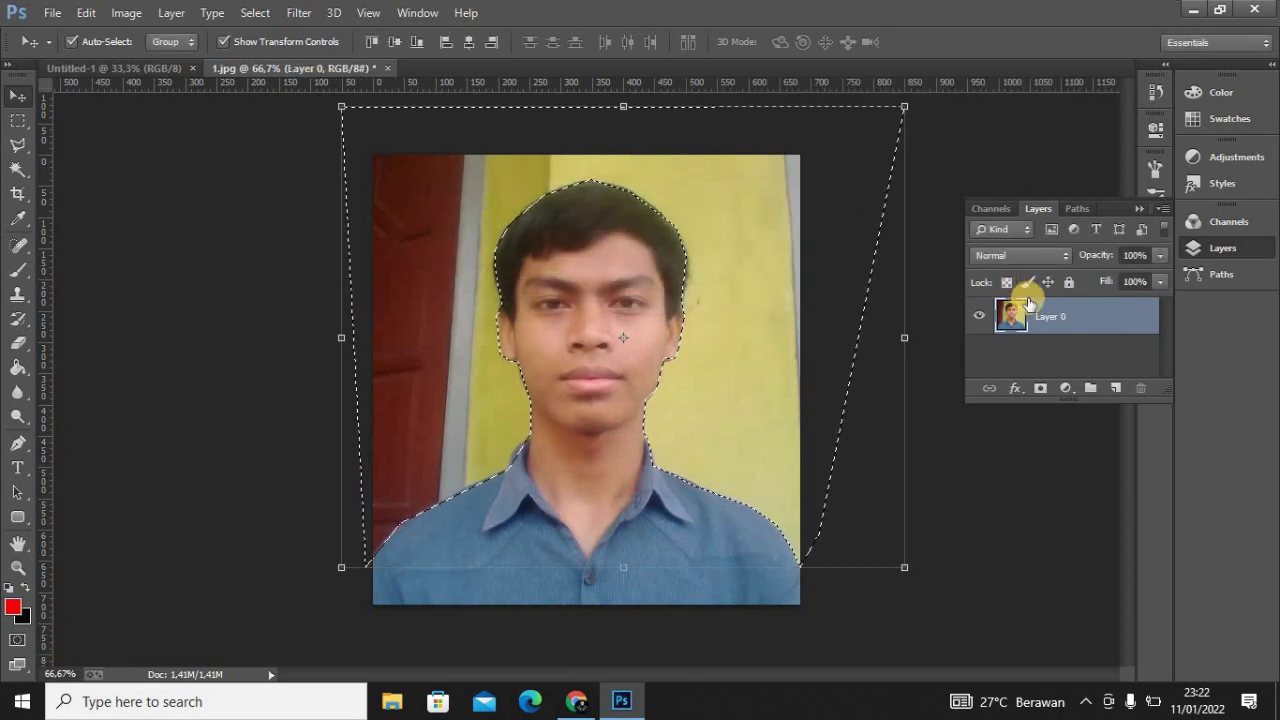
key("Delete")
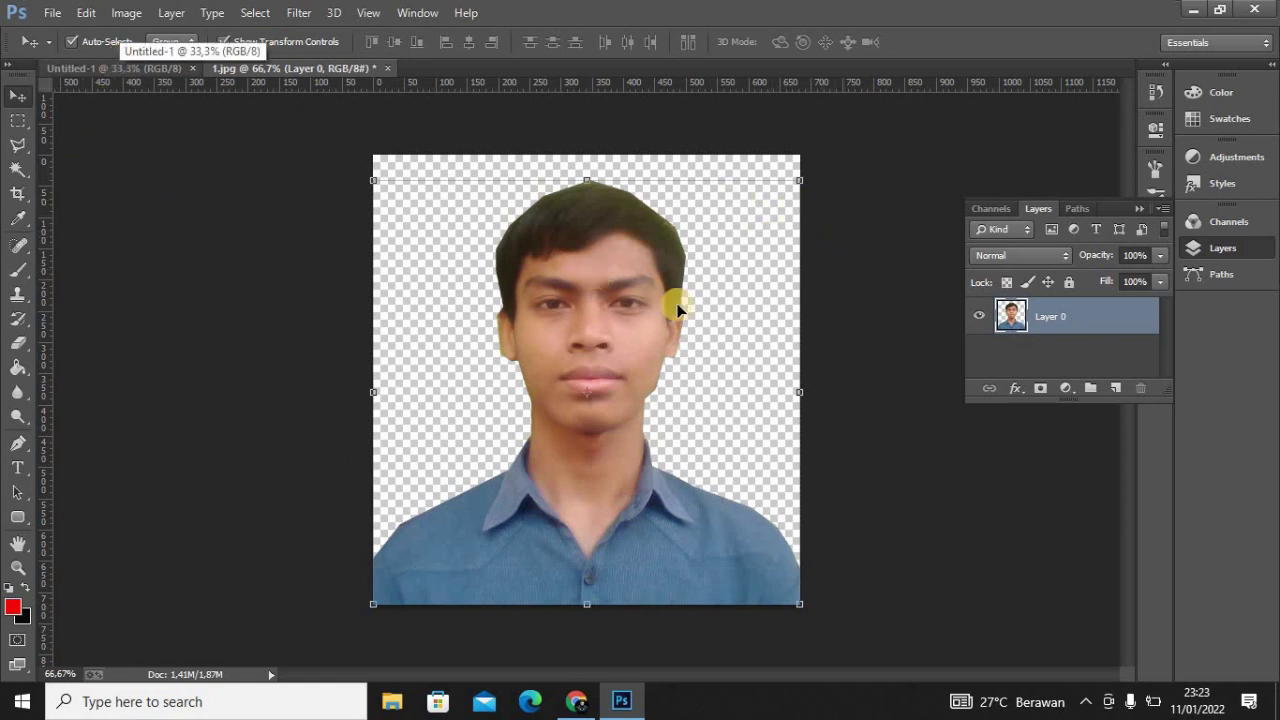
Duplicate the cut-out portrait layer into the Untitled-1 document
left_click(1217, 253)
left_click(1217, 253)
right_click(1125, 318)
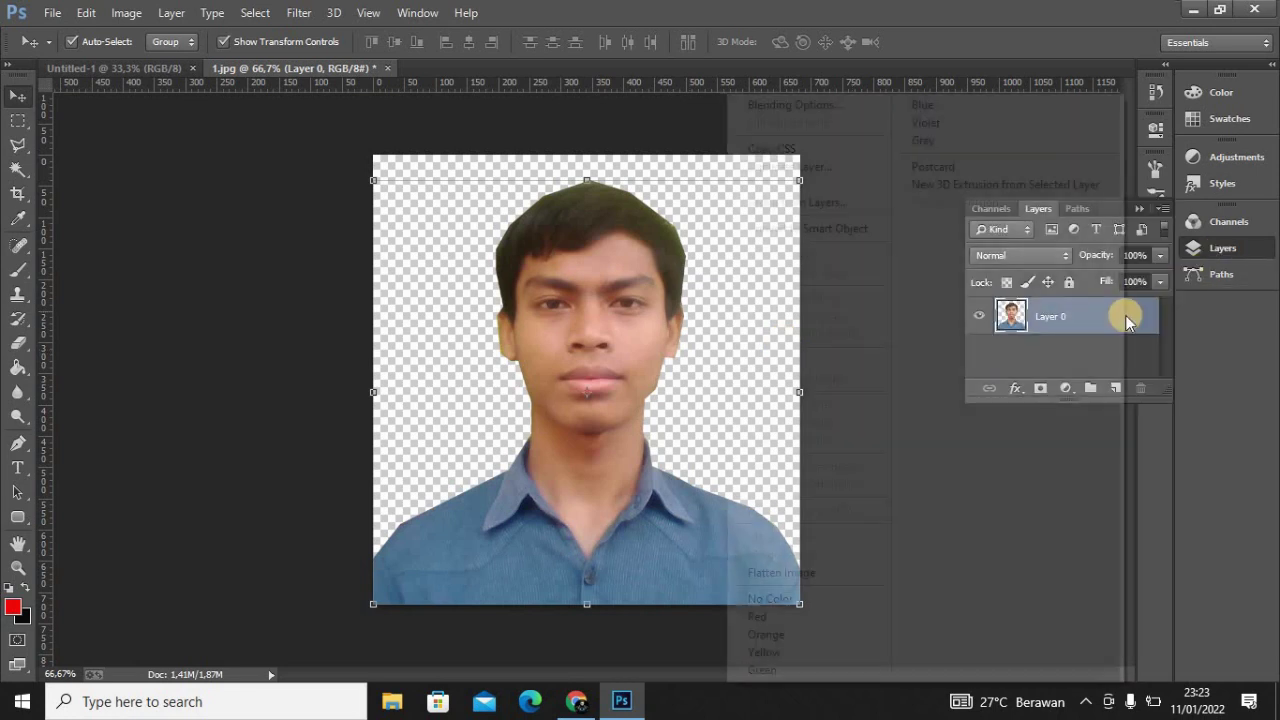
left_click(829, 166)
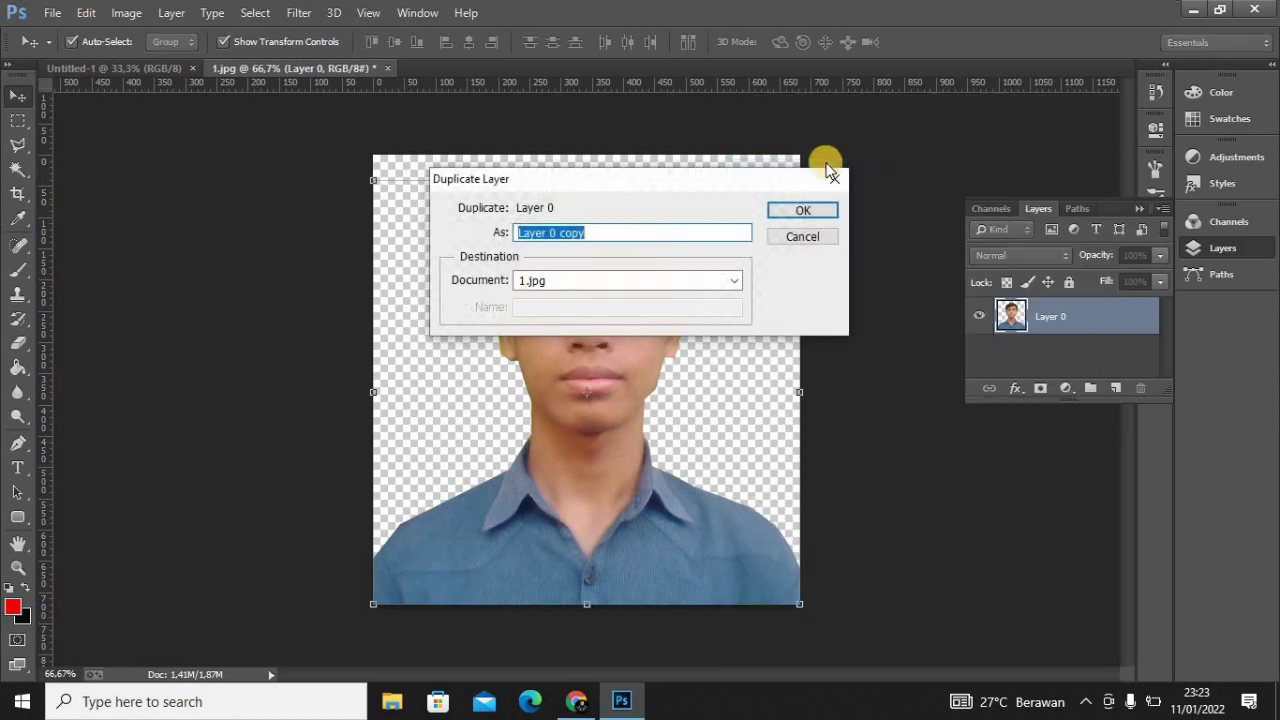
left_click(644, 280)
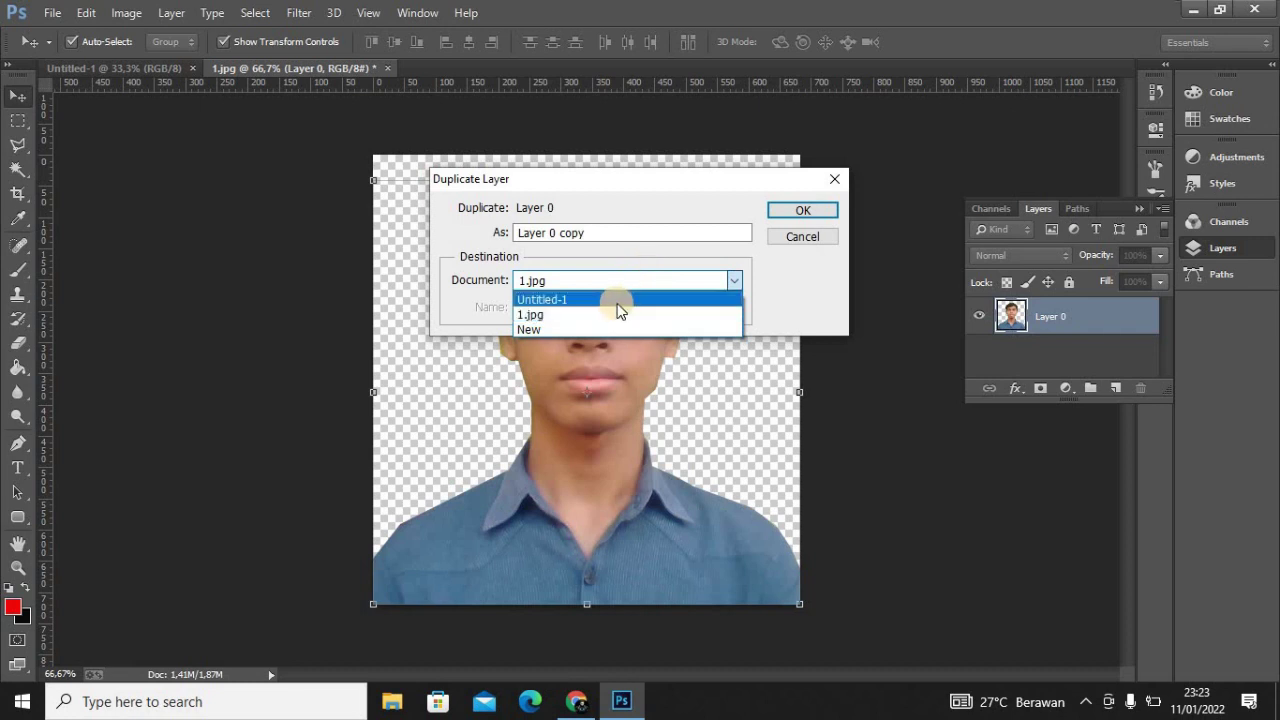
left_click(617, 302)
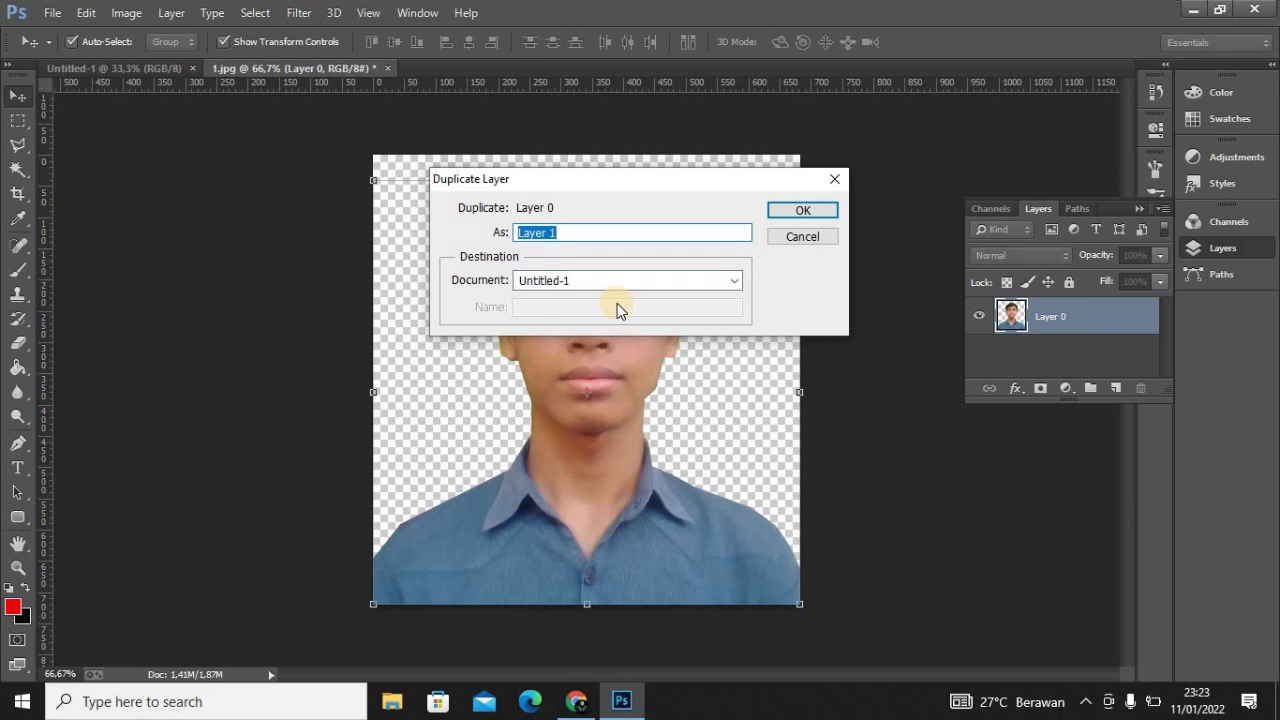
left_click(824, 210)
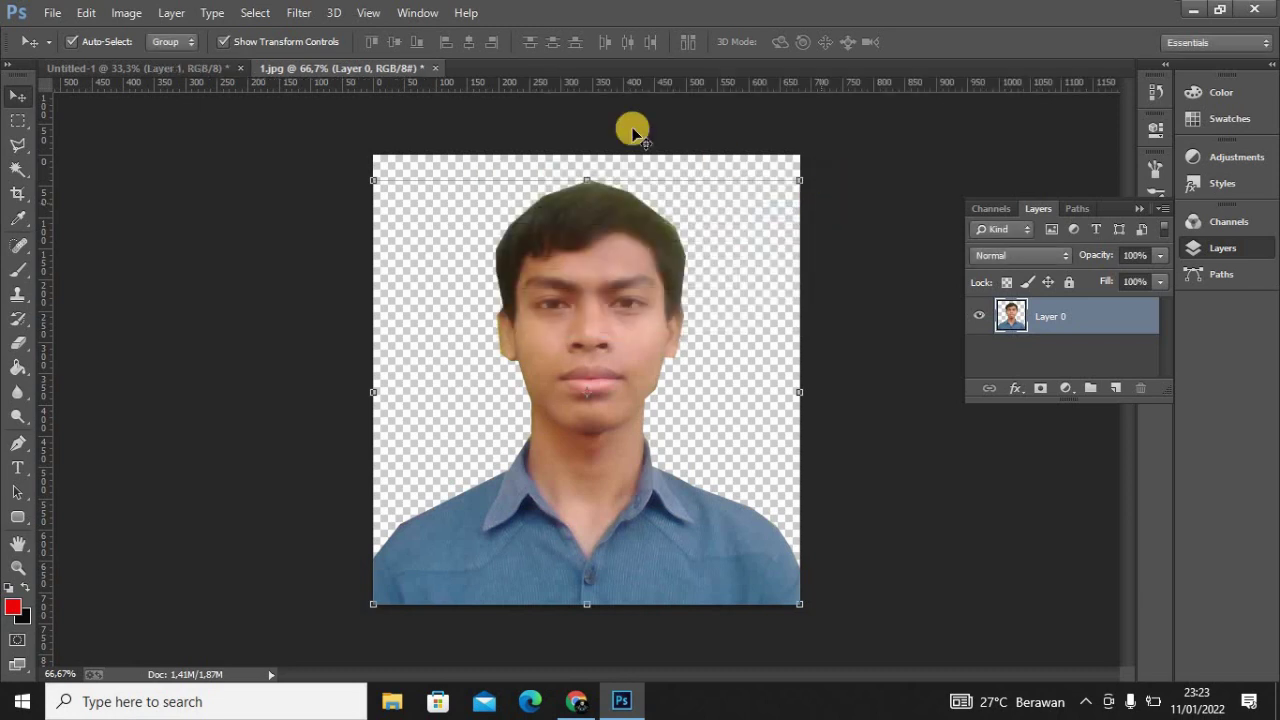
In Untitled-1, scale the portrait proportionally to about 205%, place it centrally against the canvas's lower edge, and apply the transformation
left_click(198, 70)
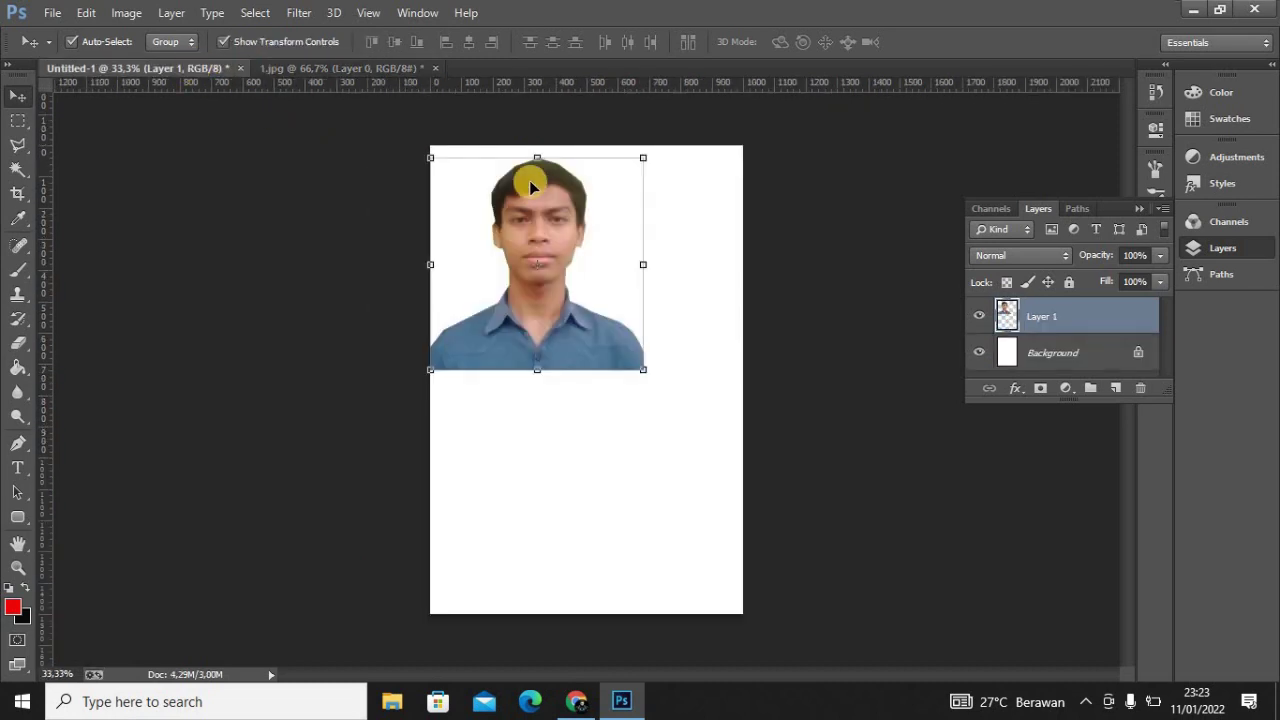
left_click_drag(567, 216, 537, 208)
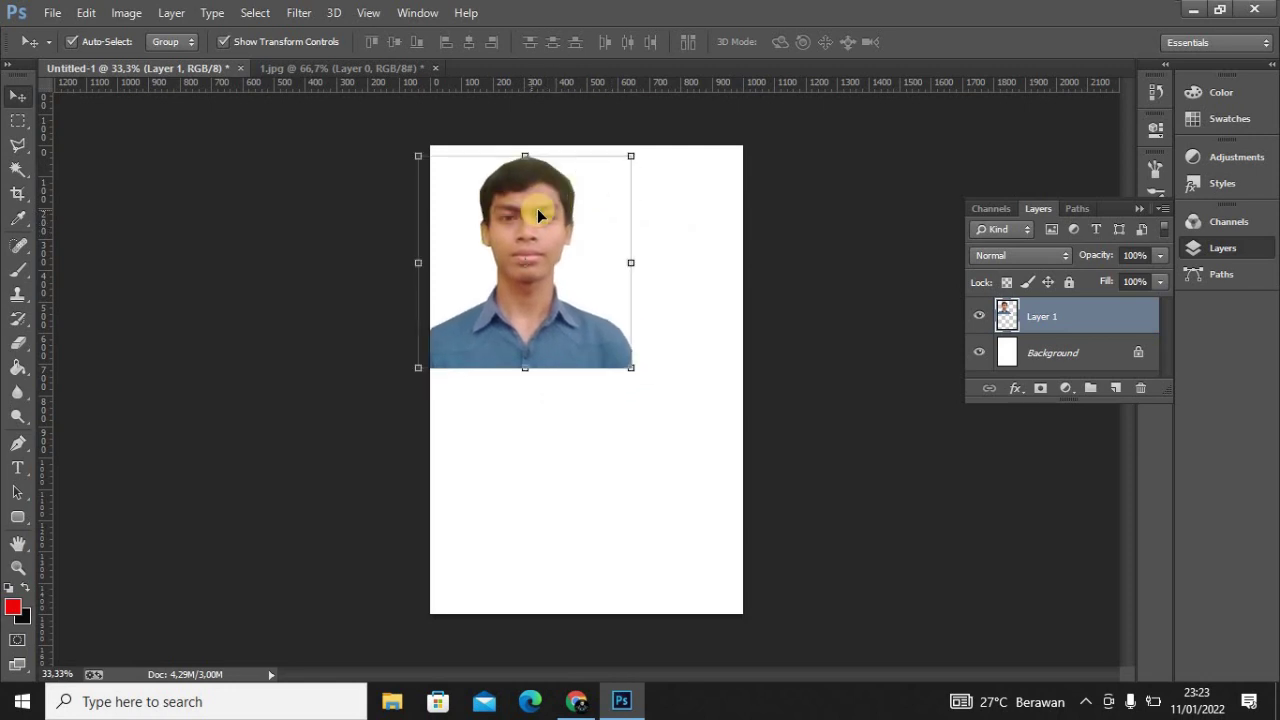
left_click_drag(633, 368, 838, 629)
left_click(327, 41)
left_click_drag(627, 330, 585, 325)
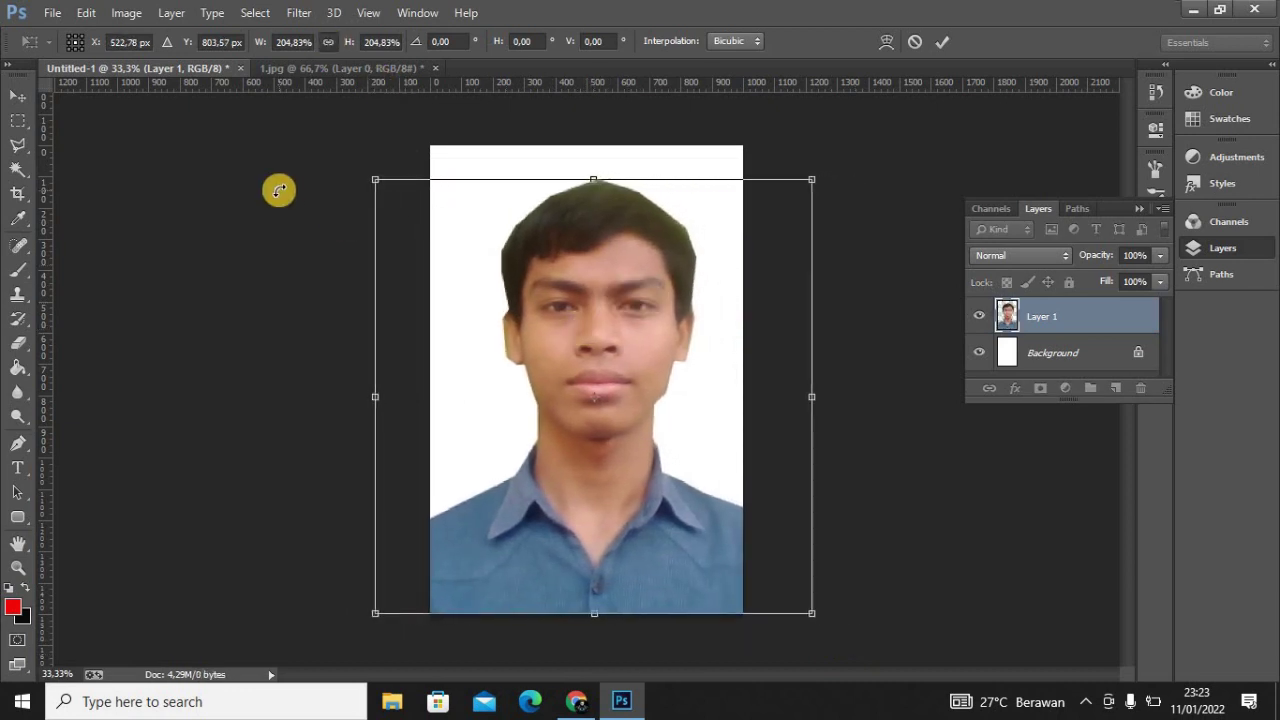
left_click(18, 97)
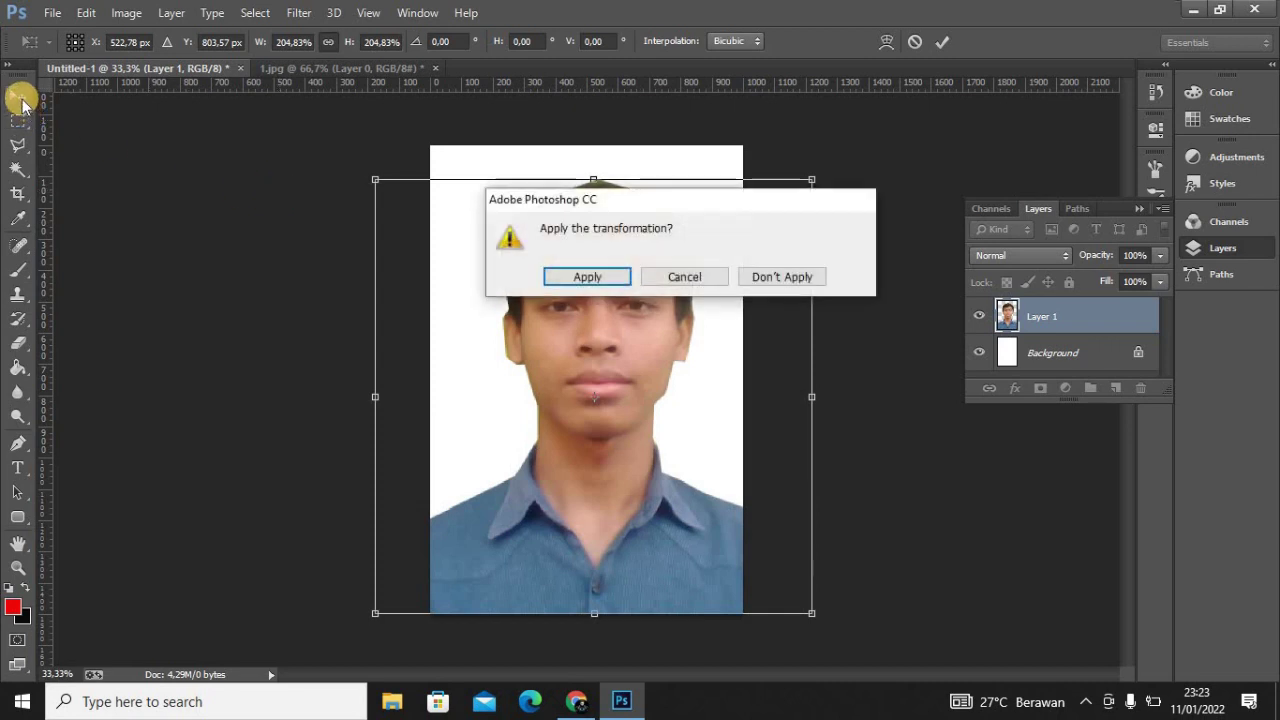
left_click(598, 277)
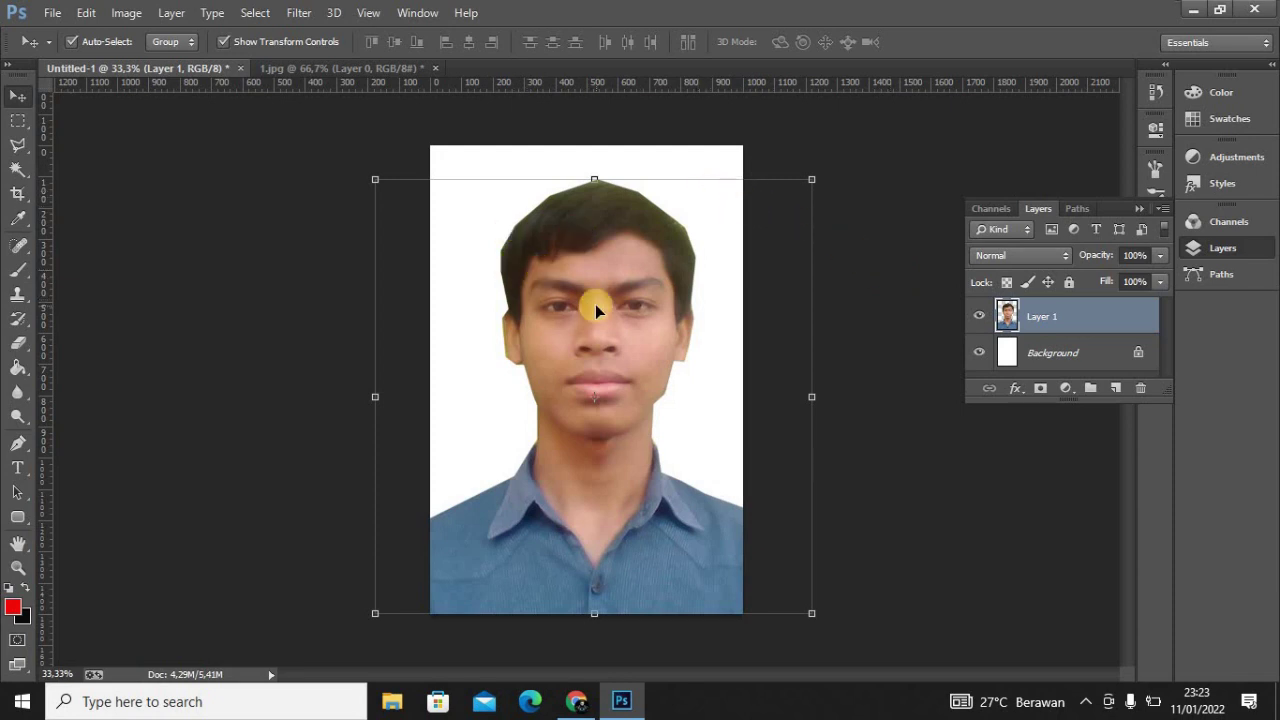
Set the foreground colour to red, #fd0404
left_click(9, 590)
left_click(12, 607)
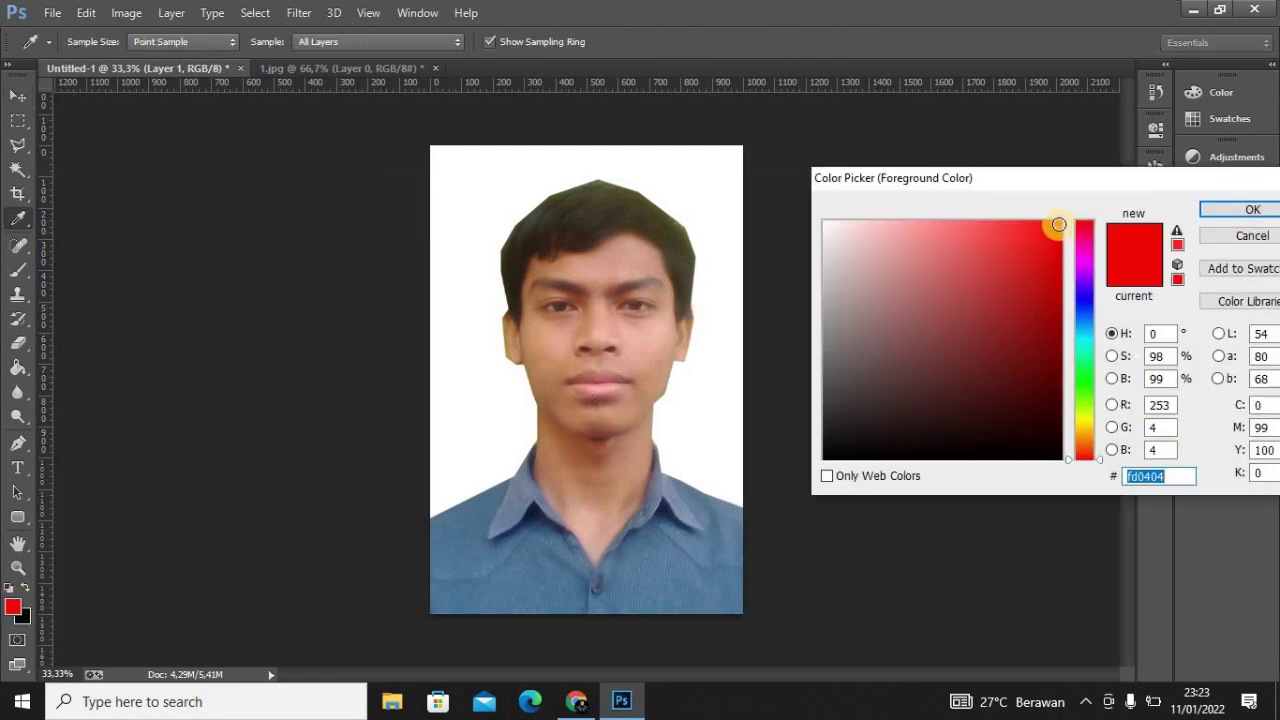
left_click(1252, 209)
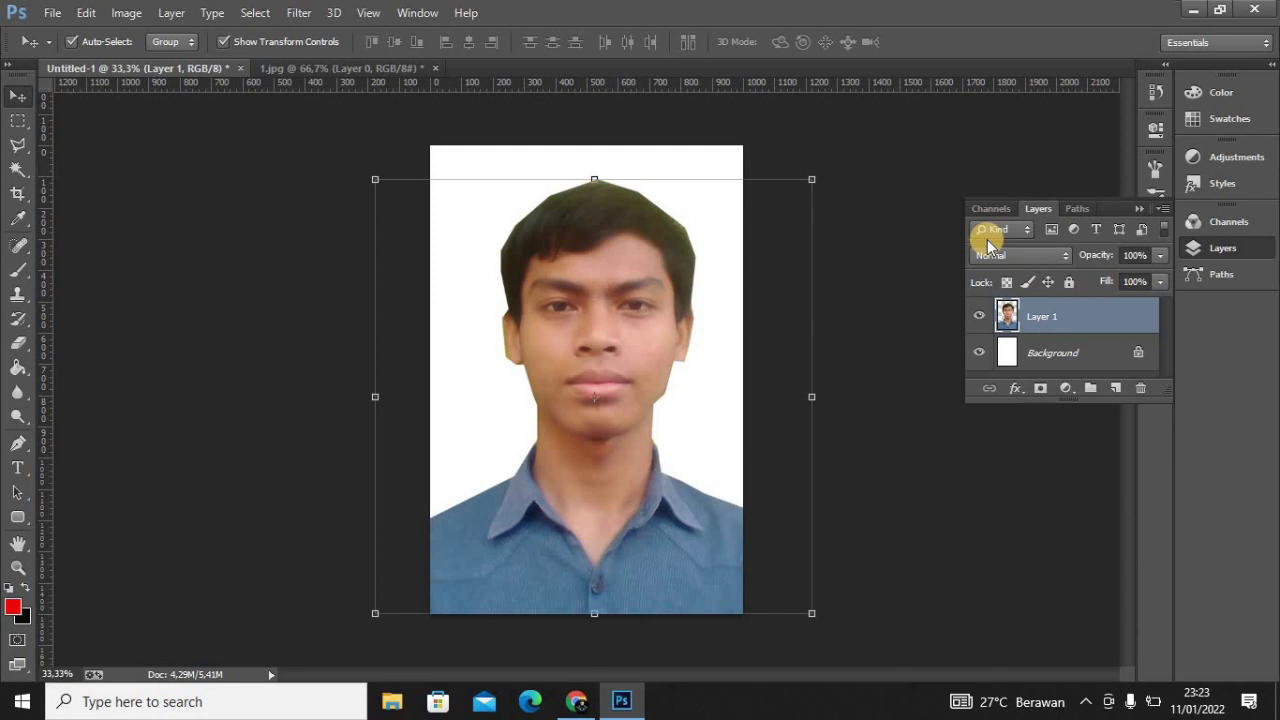
Fill the Background layer behind the portrait with the red foreground colour using the Paint Bucket
left_click(1246, 249)
left_click(1248, 250)
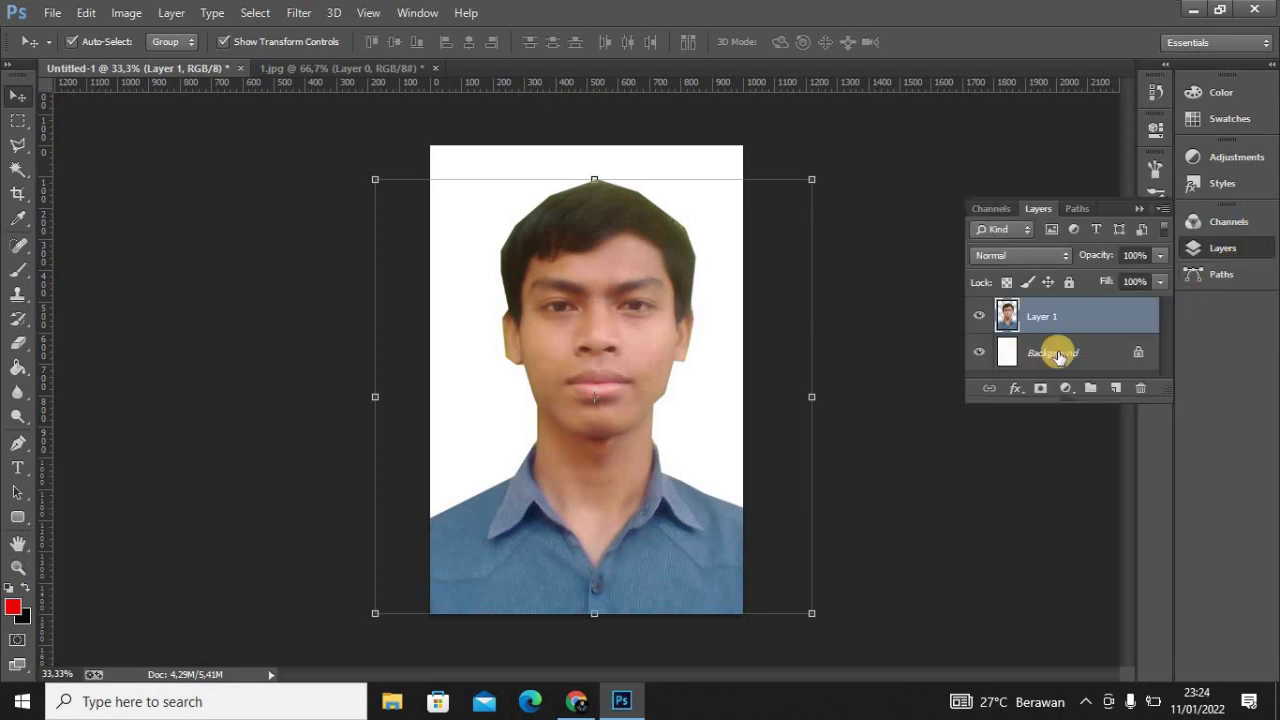
left_click(1088, 350)
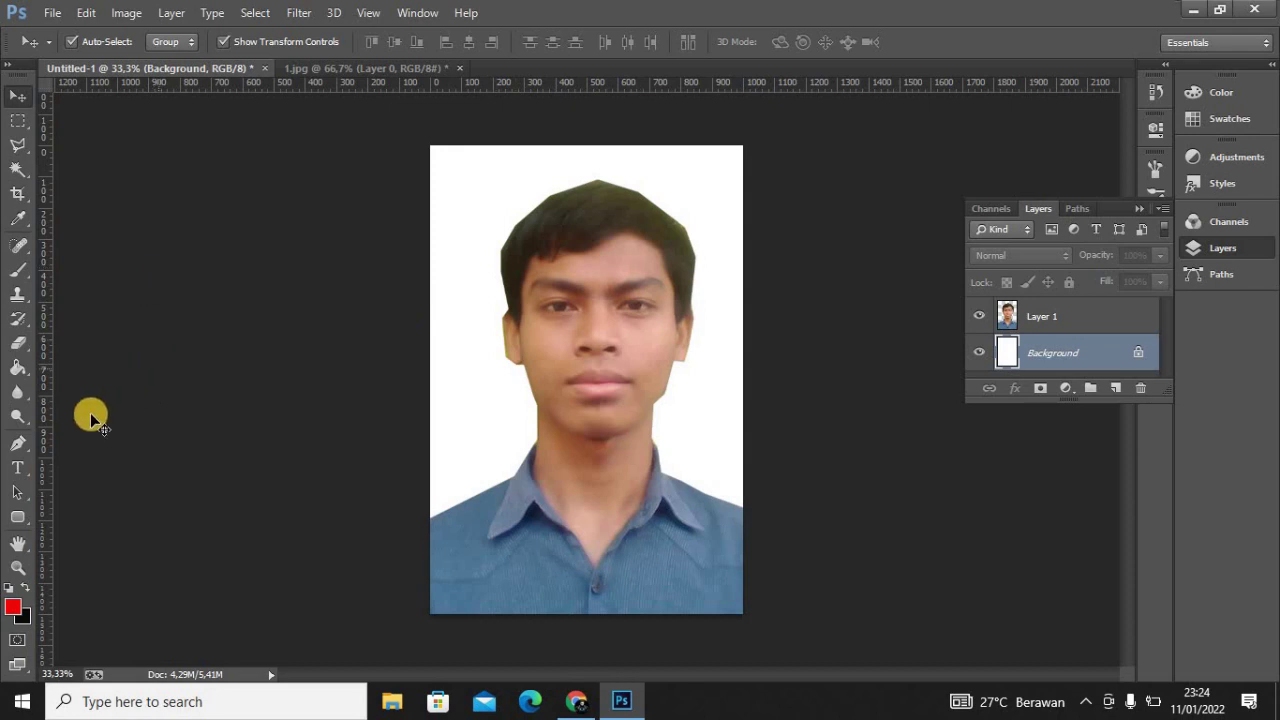
left_click(19, 368)
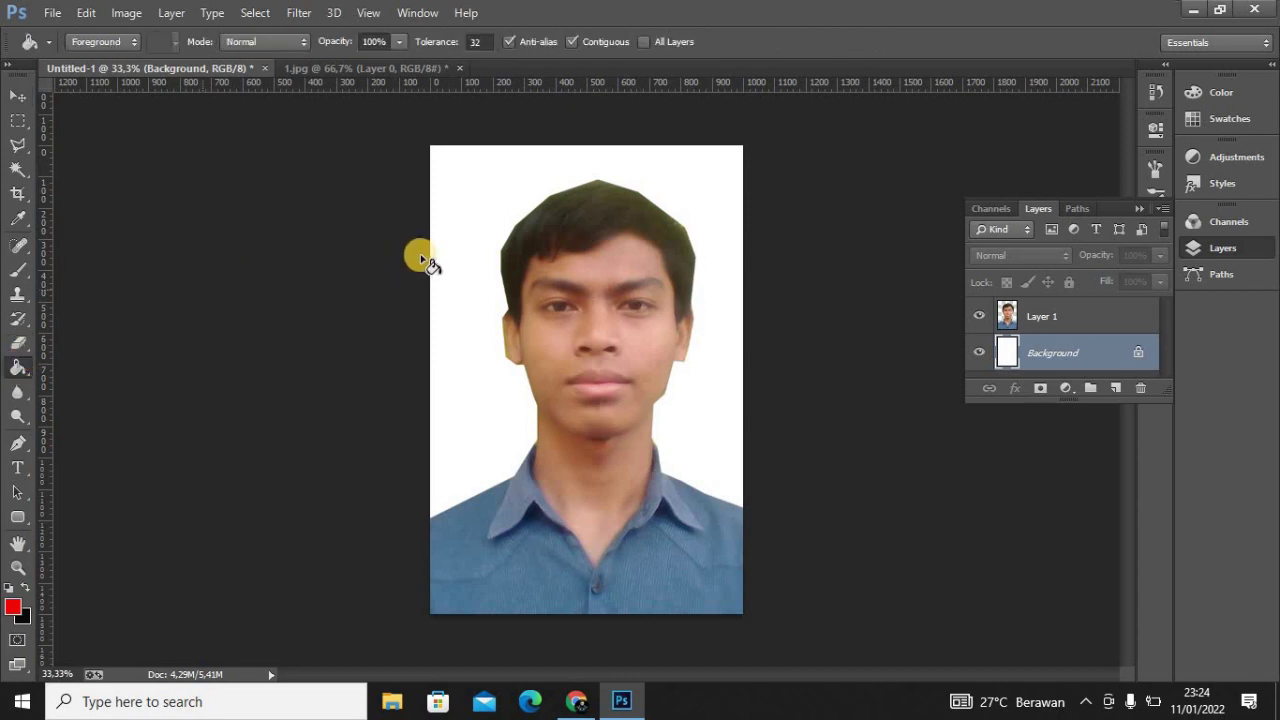
left_click(479, 180)
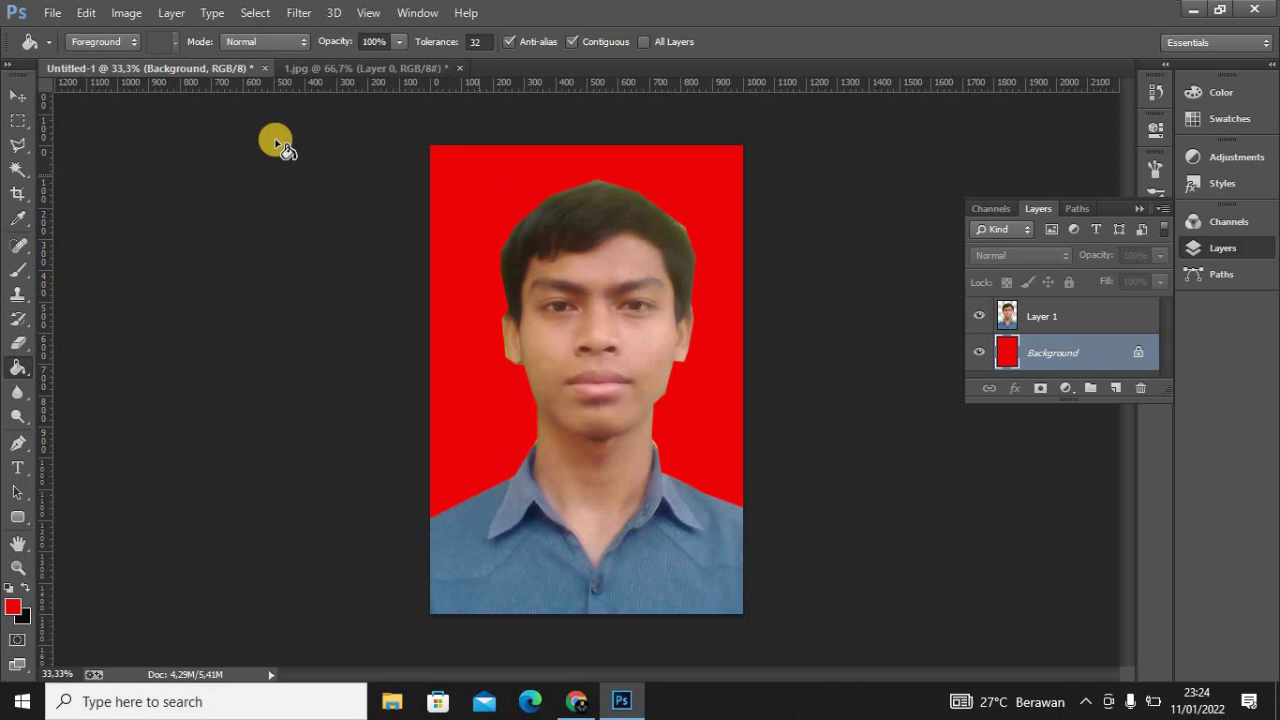
left_click(14, 97)
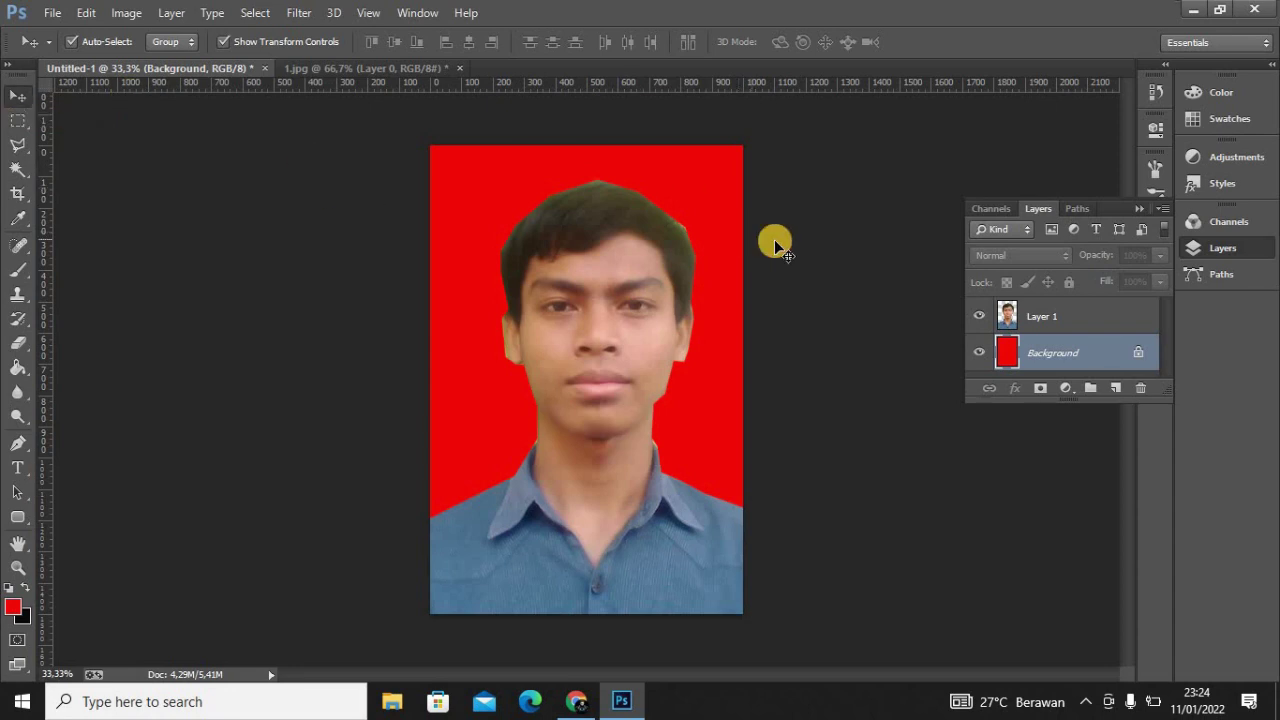
Save the red-background portrait in the Documents folder as a JPEG named "pa sfoto 4x6 cm"
left_click(53, 13)
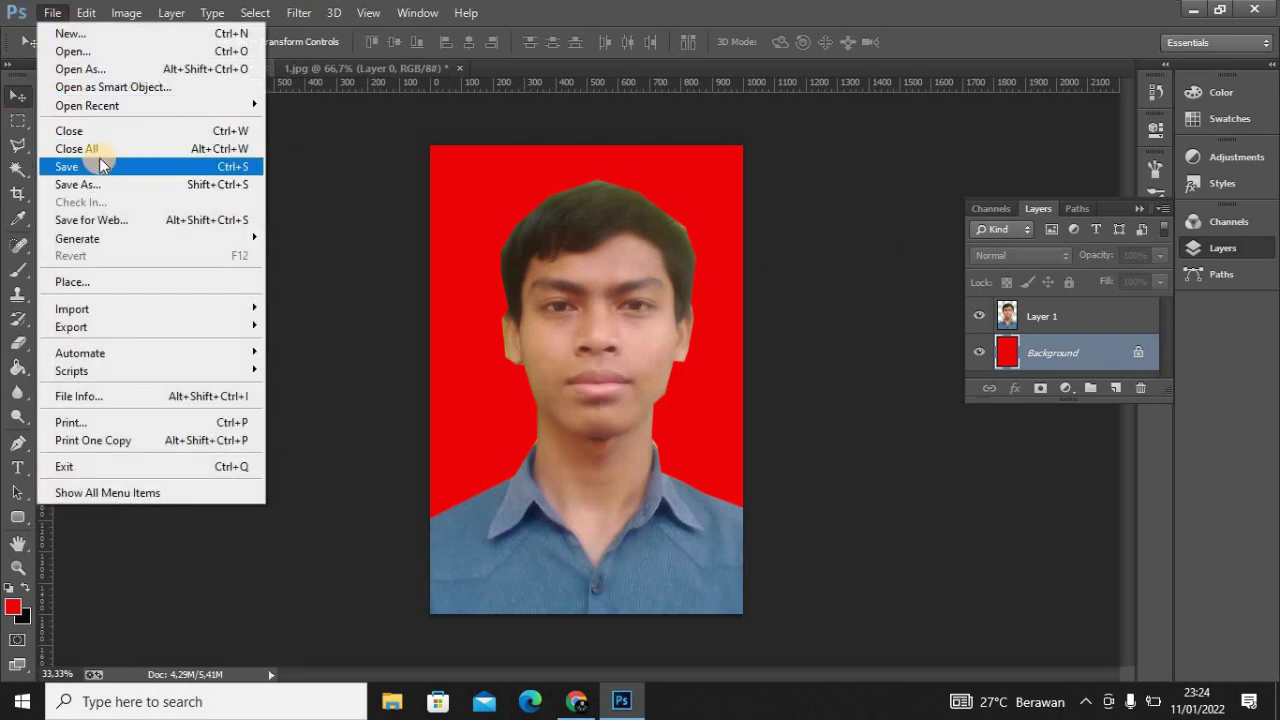
left_click(99, 160)
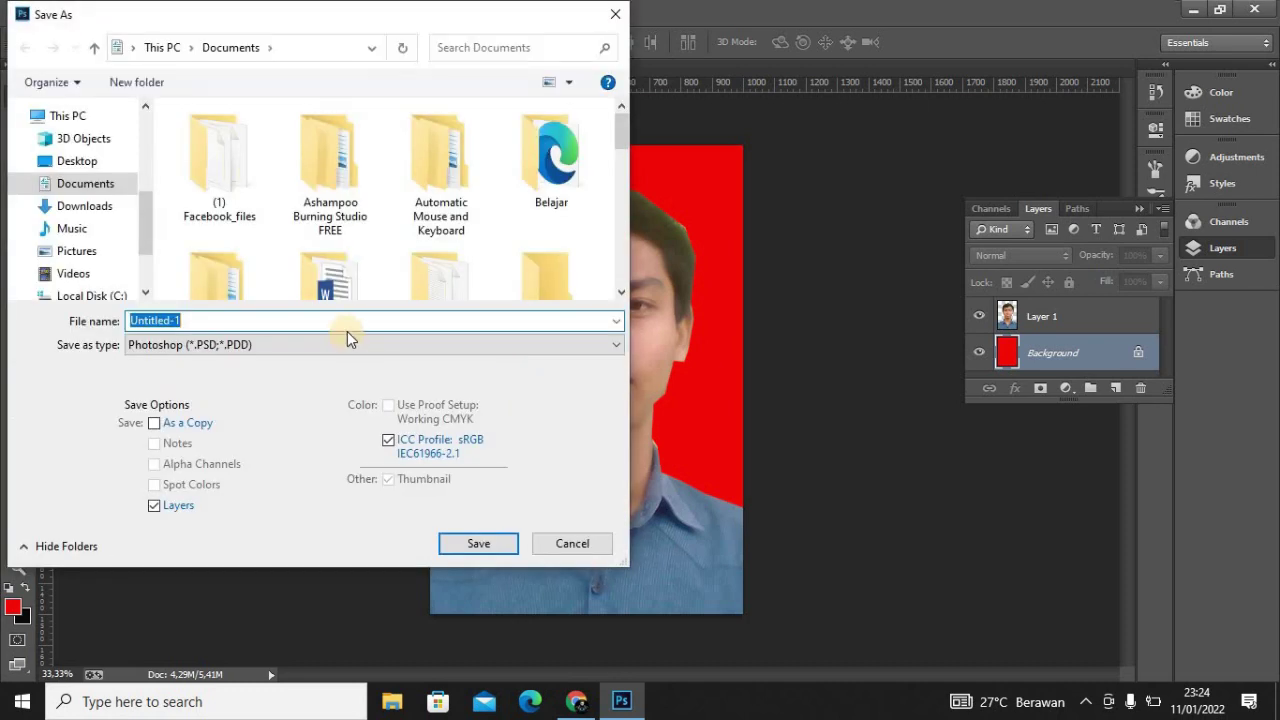
type("a")
key("BackSpace")
type("pa sfoto 4x6 c")
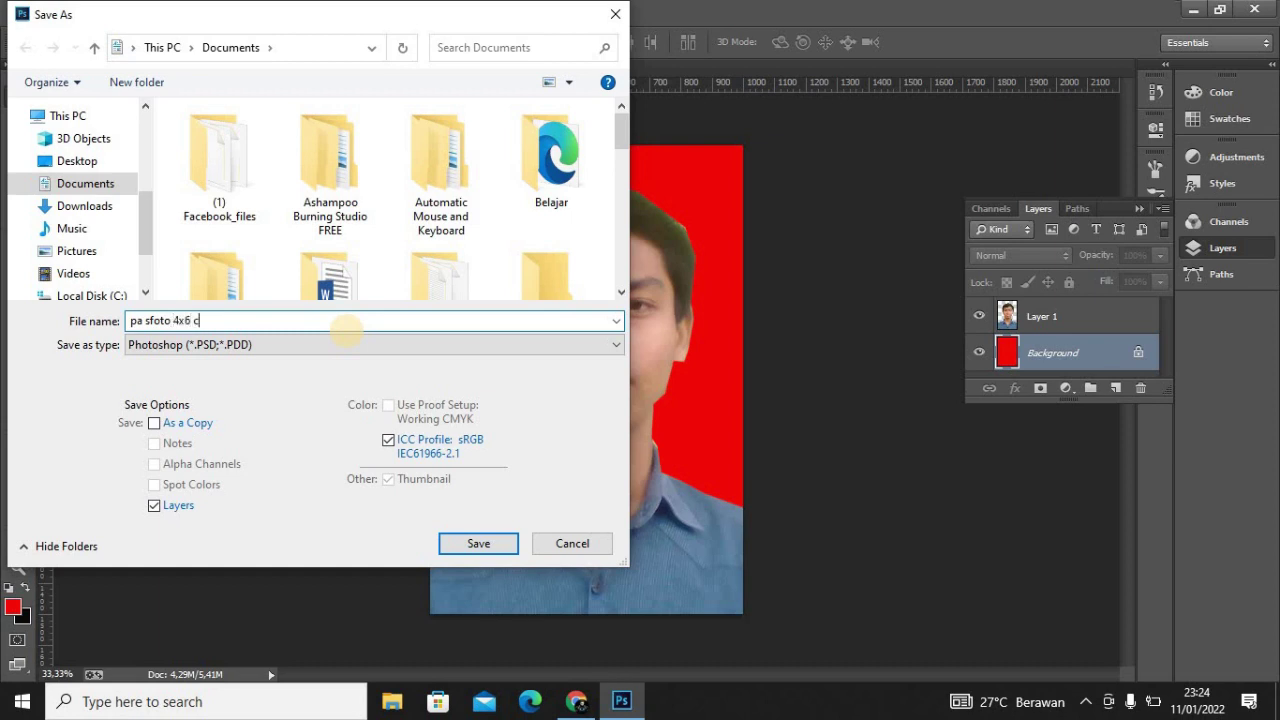
left_click(218, 344)
left_click(218, 344)
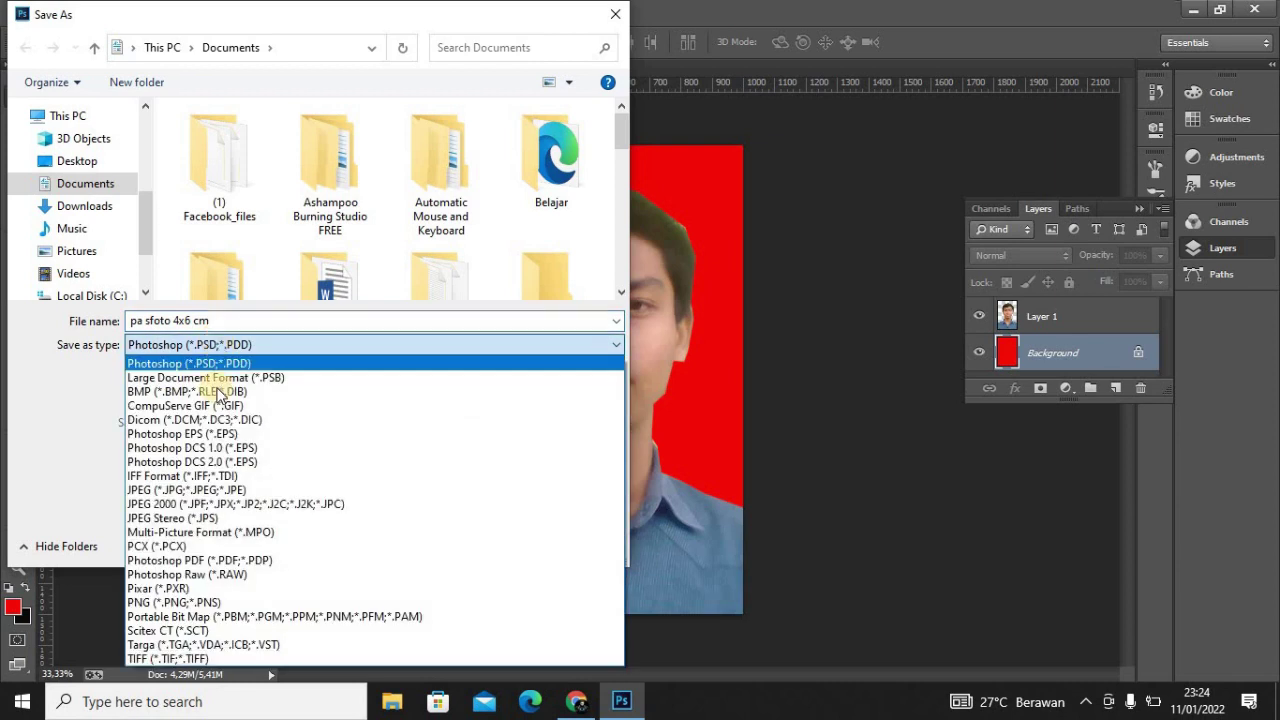
left_click(190, 488)
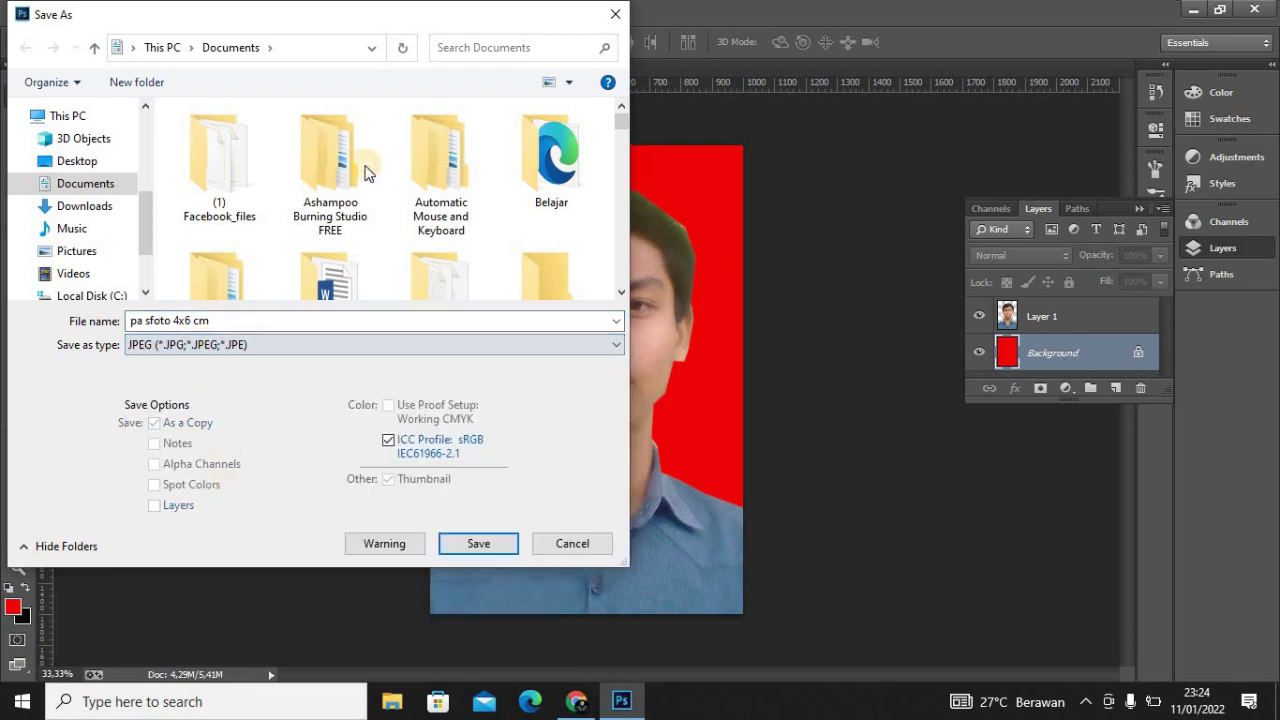
left_click(474, 550)
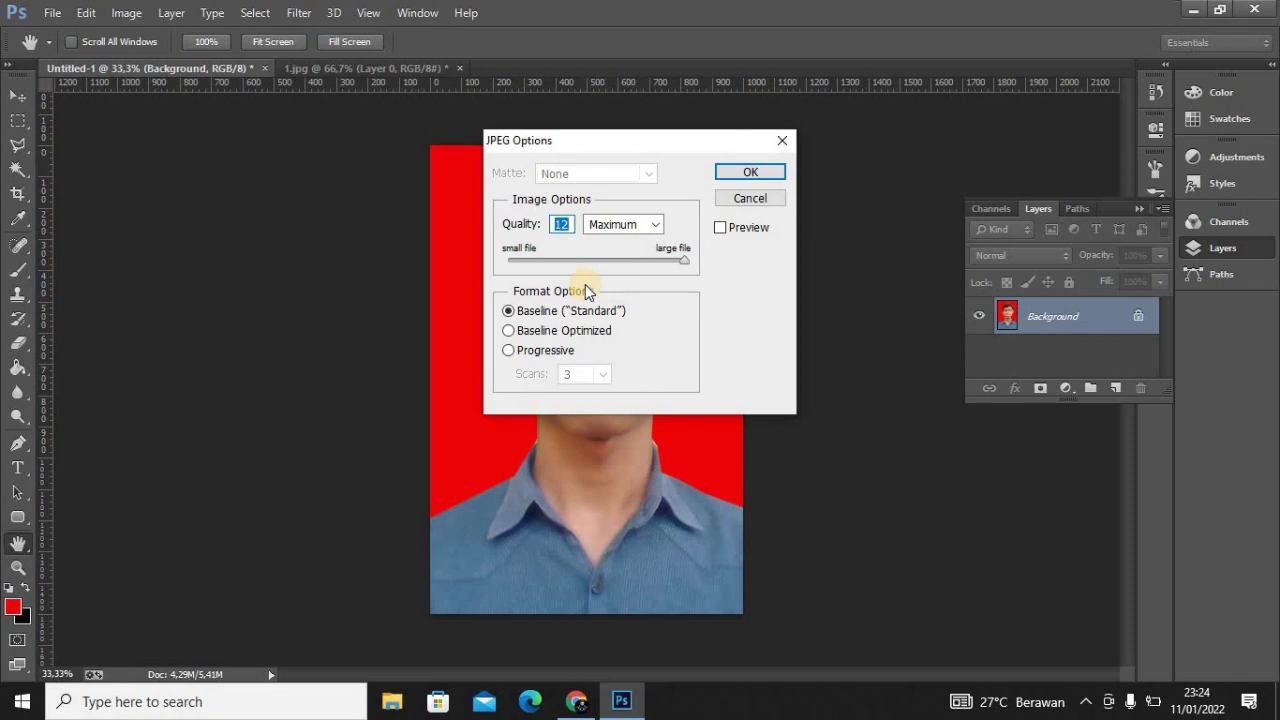
Turn on the JPEG preview, lower the image quality to 10, and accept the JPEG options
left_click(721, 229)
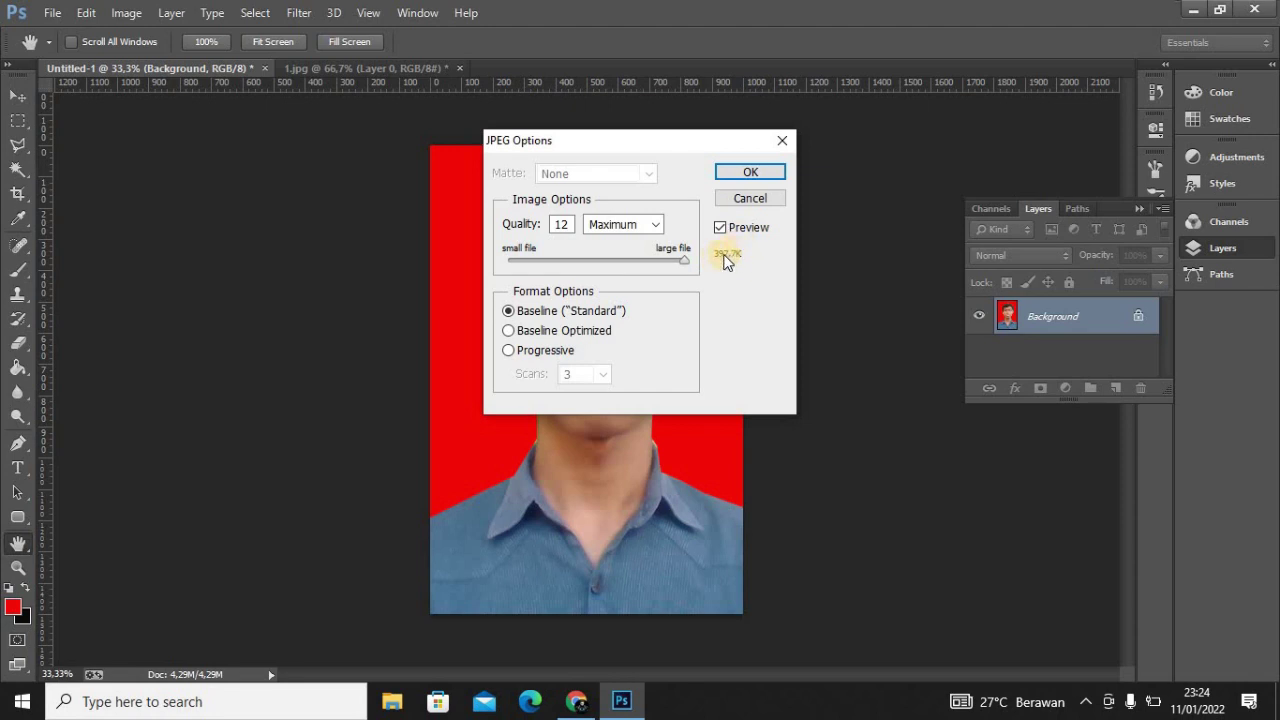
left_click_drag(685, 261, 668, 270)
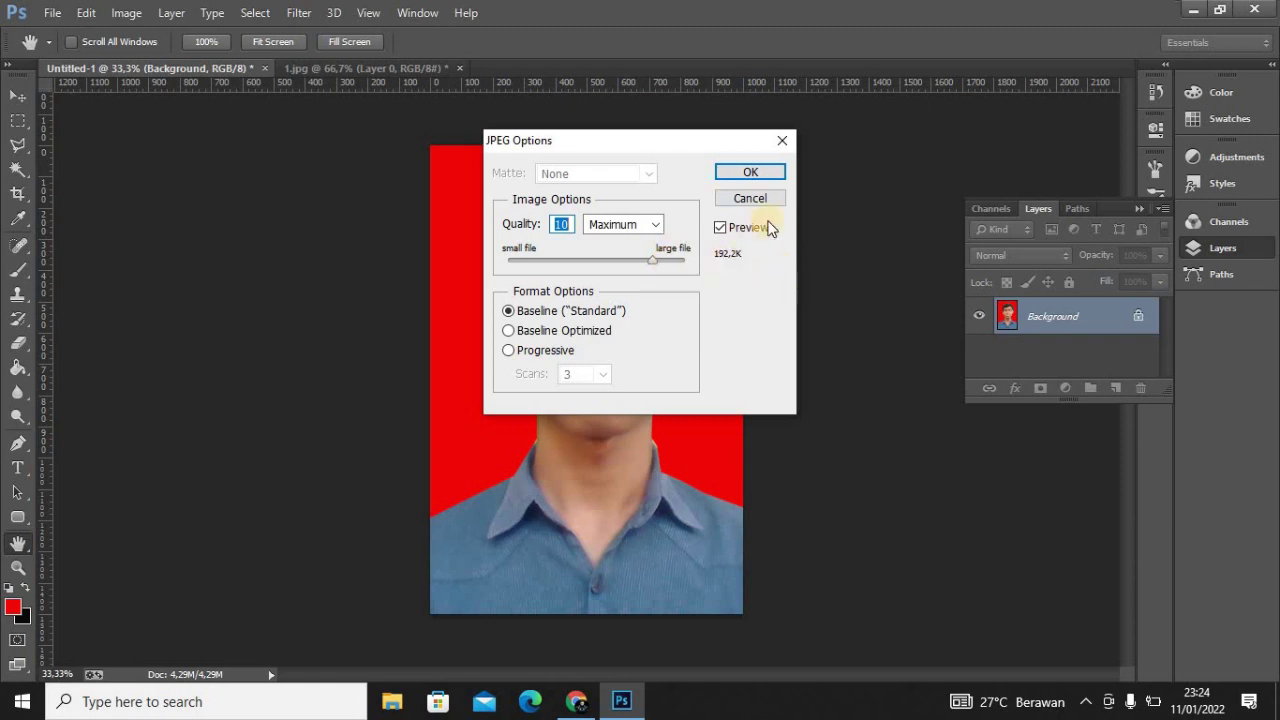
left_click(778, 172)
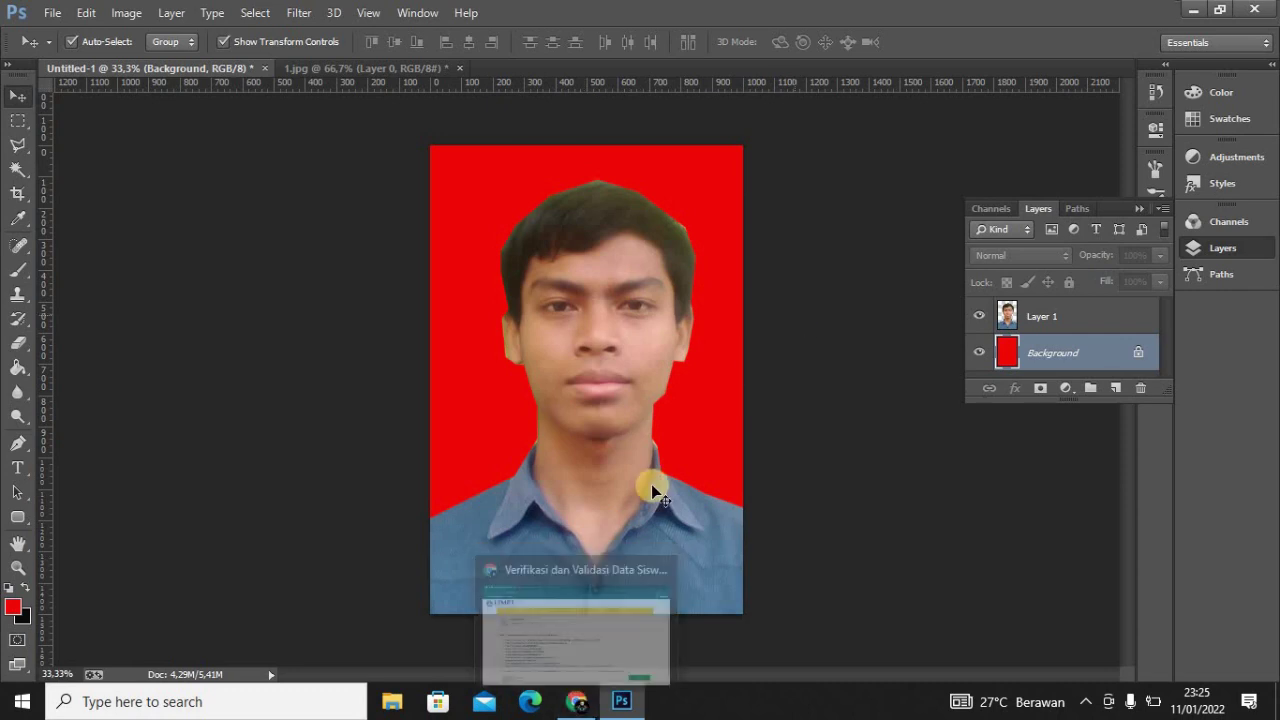
Switch to the LTMPT page in Chrome, upload "pa sfoto 4x6 cm.jpg" from Documents, and continue to the photo adjustment page
left_click(575, 702)
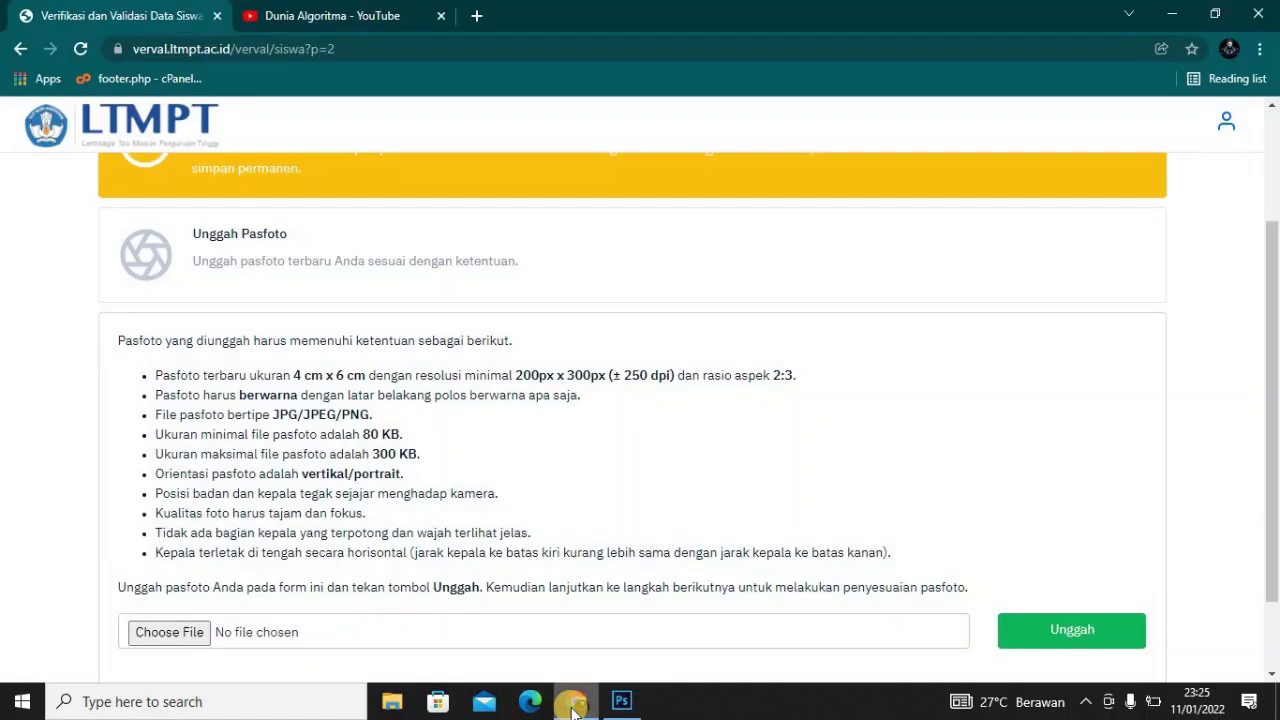
scroll(1230, 380, "down", 1)
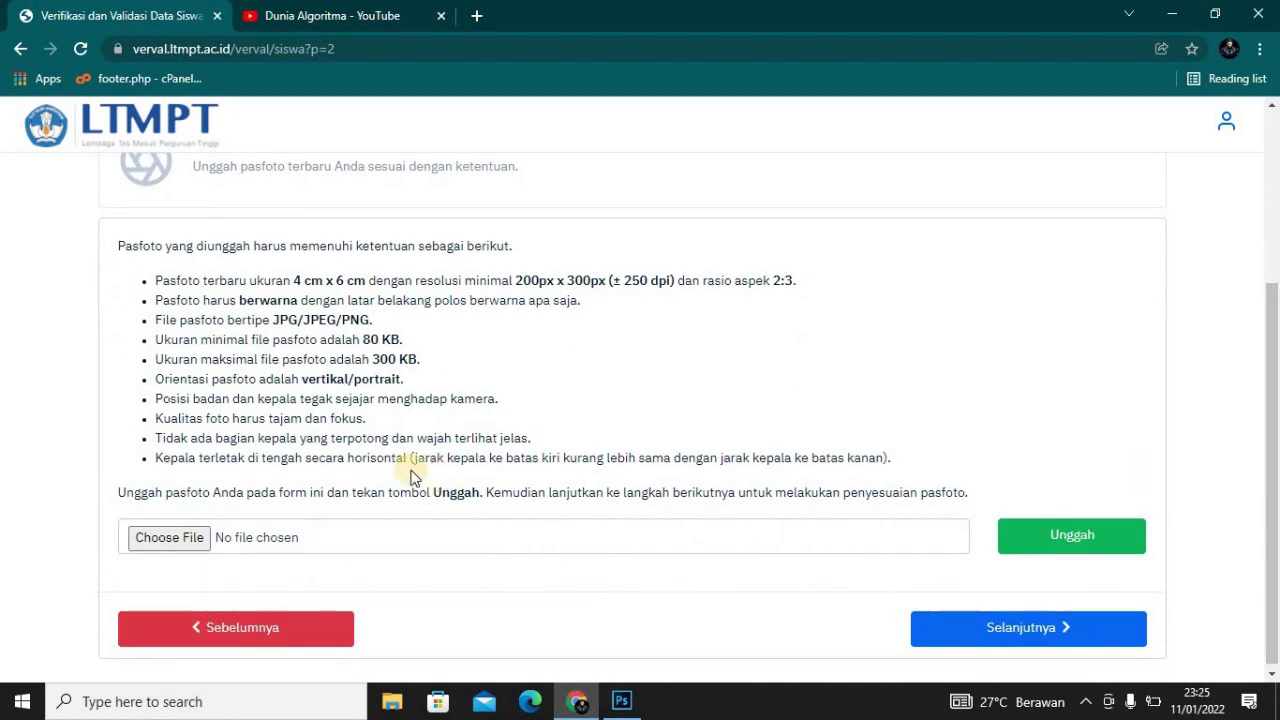
left_click(148, 540)
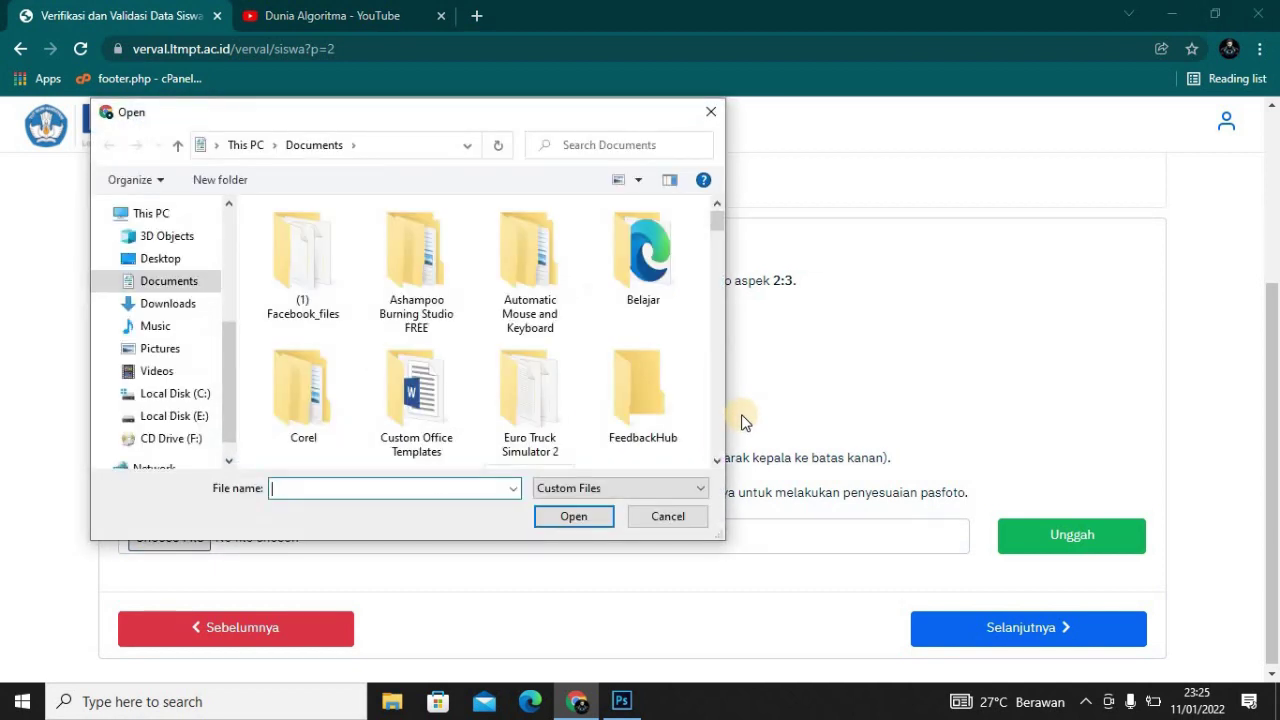
left_click_drag(719, 222, 690, 396)
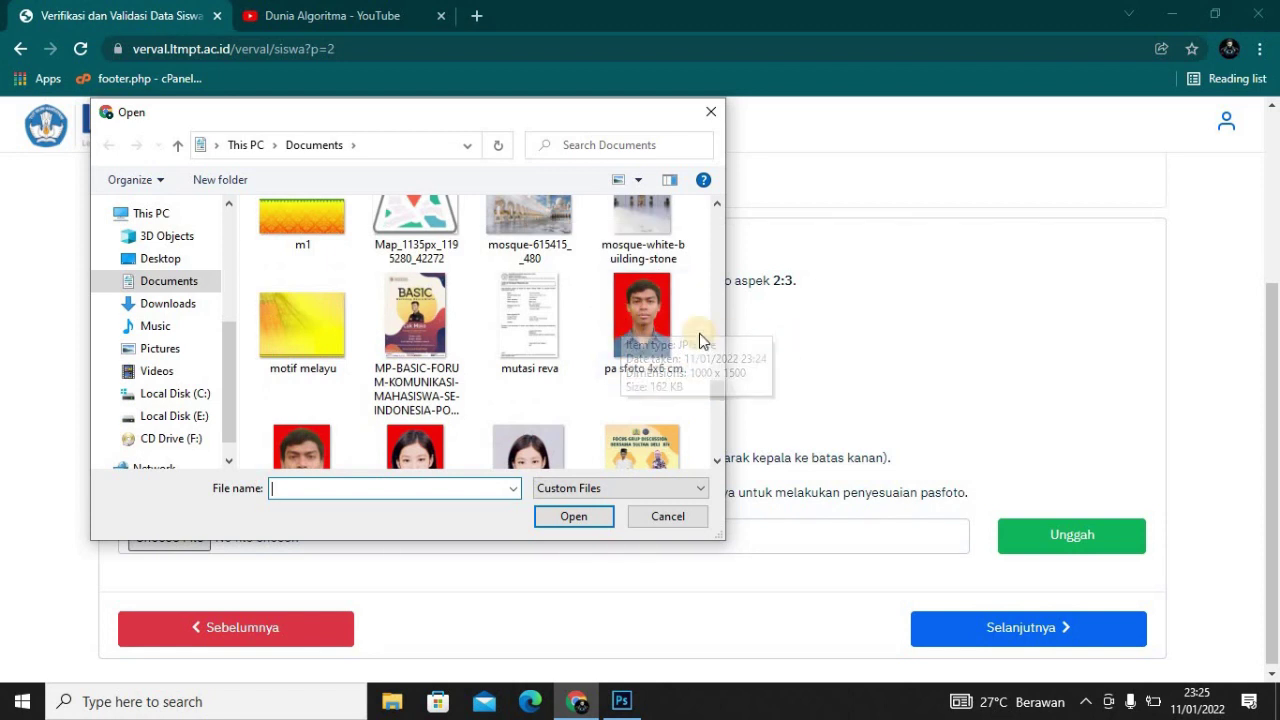
left_click(647, 319)
double_click(648, 319)
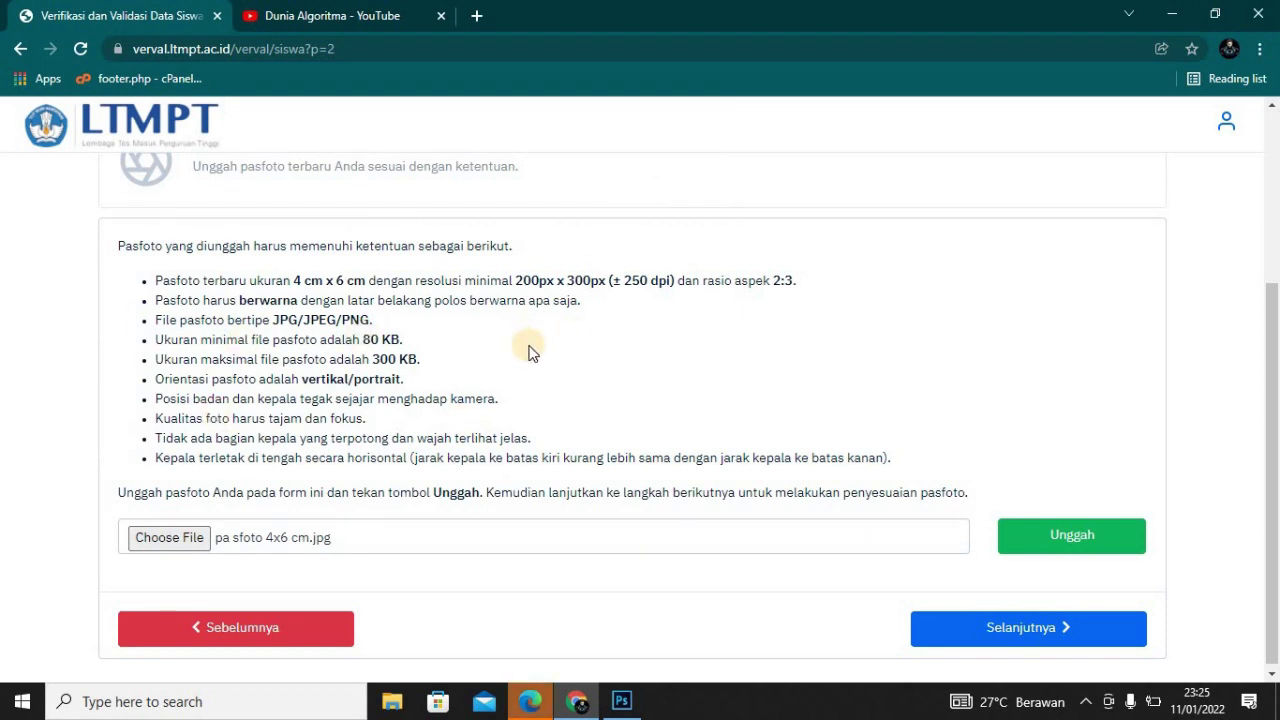
left_click(1077, 532)
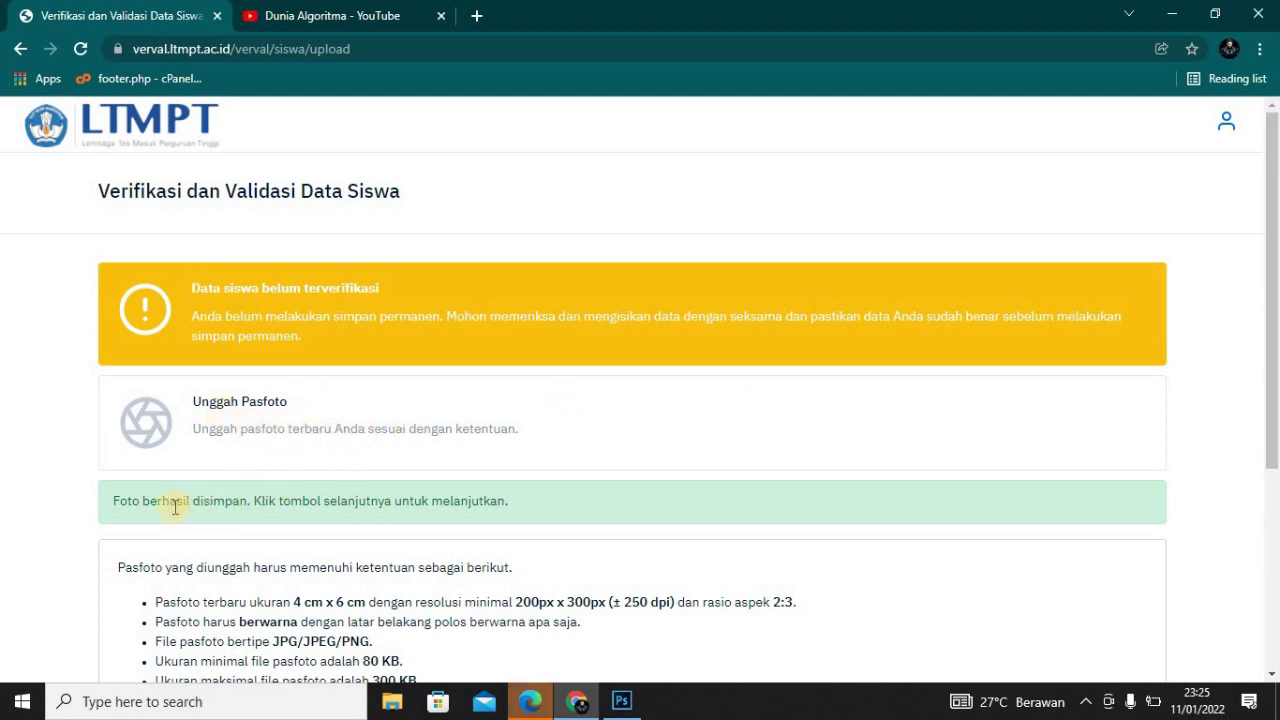
left_click_drag(1272, 180, 1272, 378)
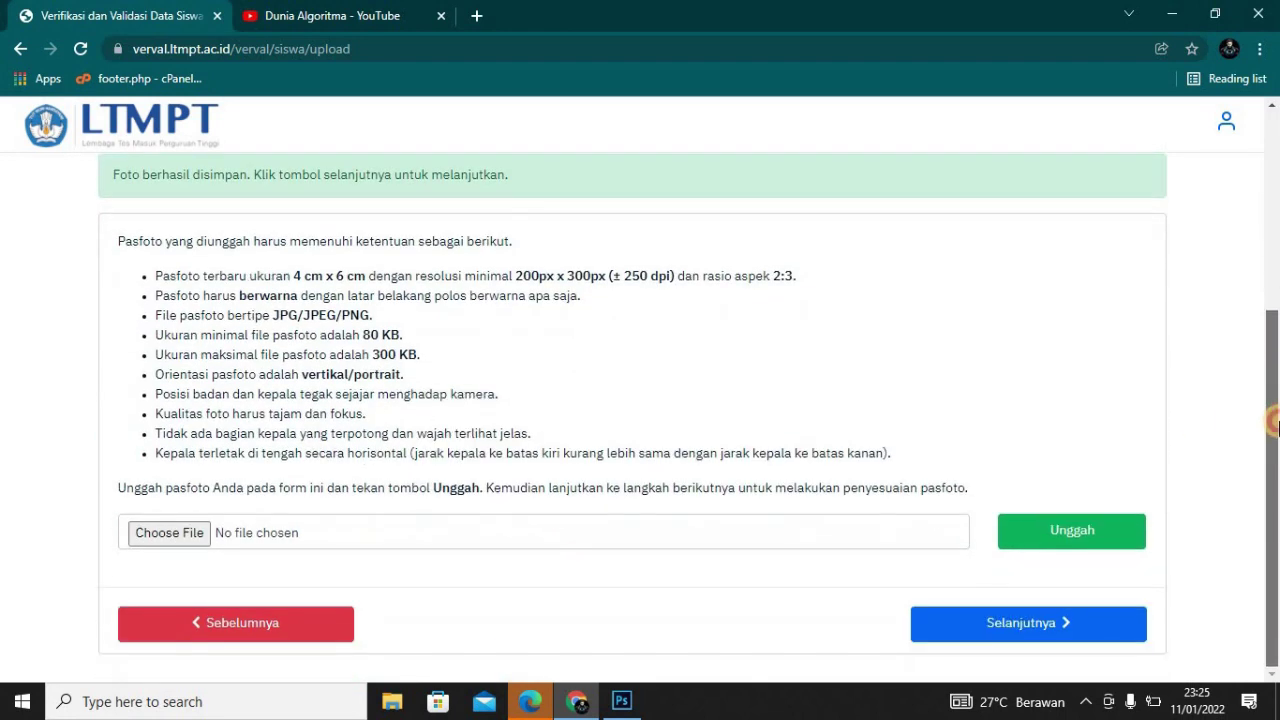
left_click(1058, 628)
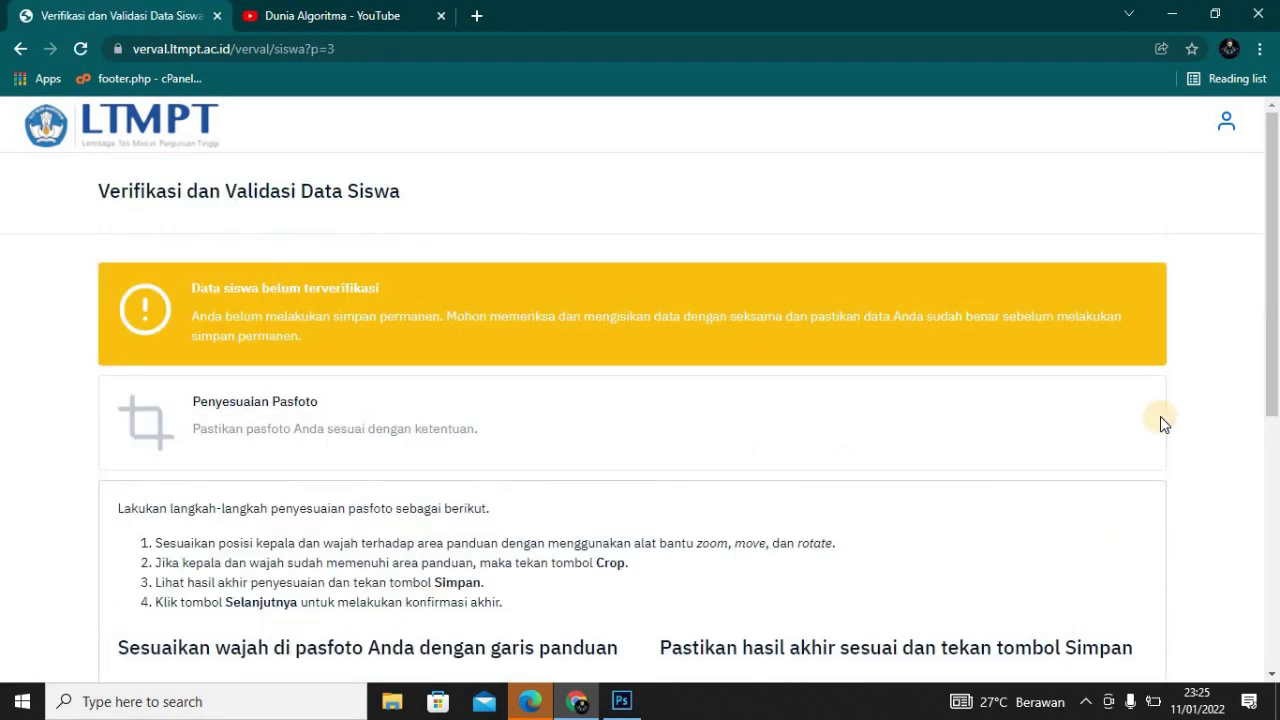
Enlarge the passport photo and shift it down so that the head and face fill the guide outline
left_click_drag(1274, 246, 1275, 440)
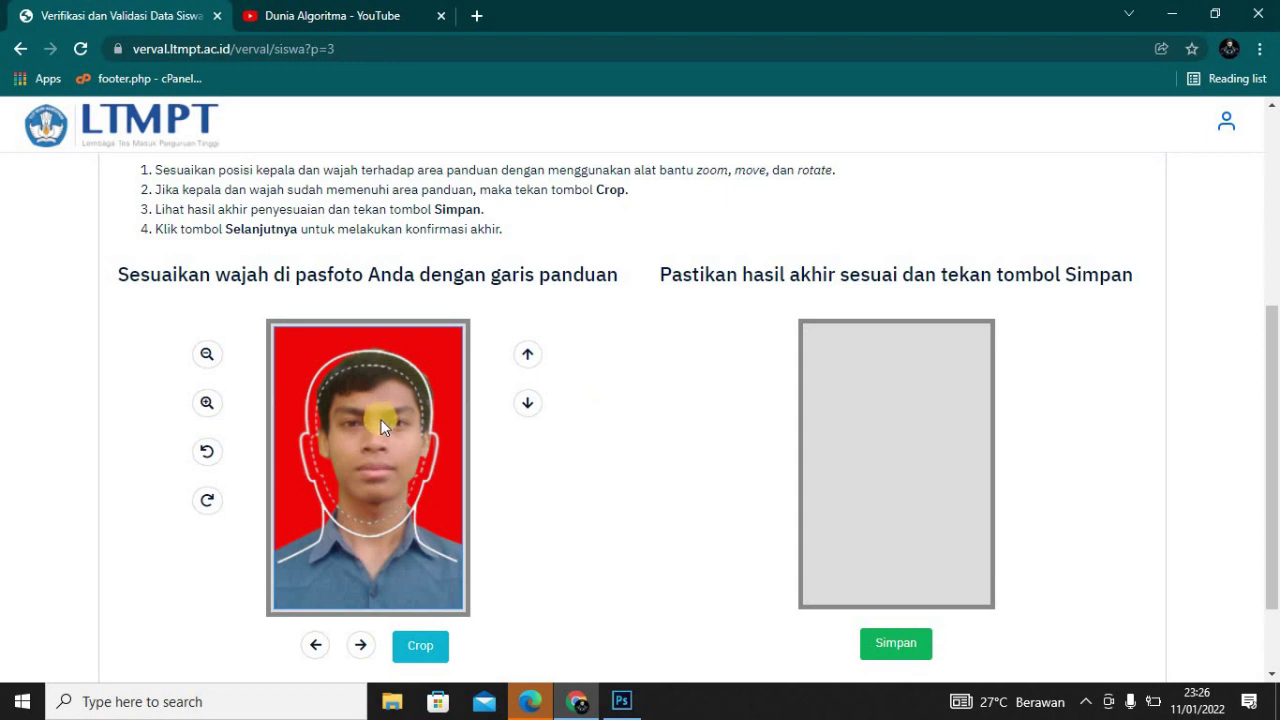
left_click_drag(1275, 401, 1275, 421)
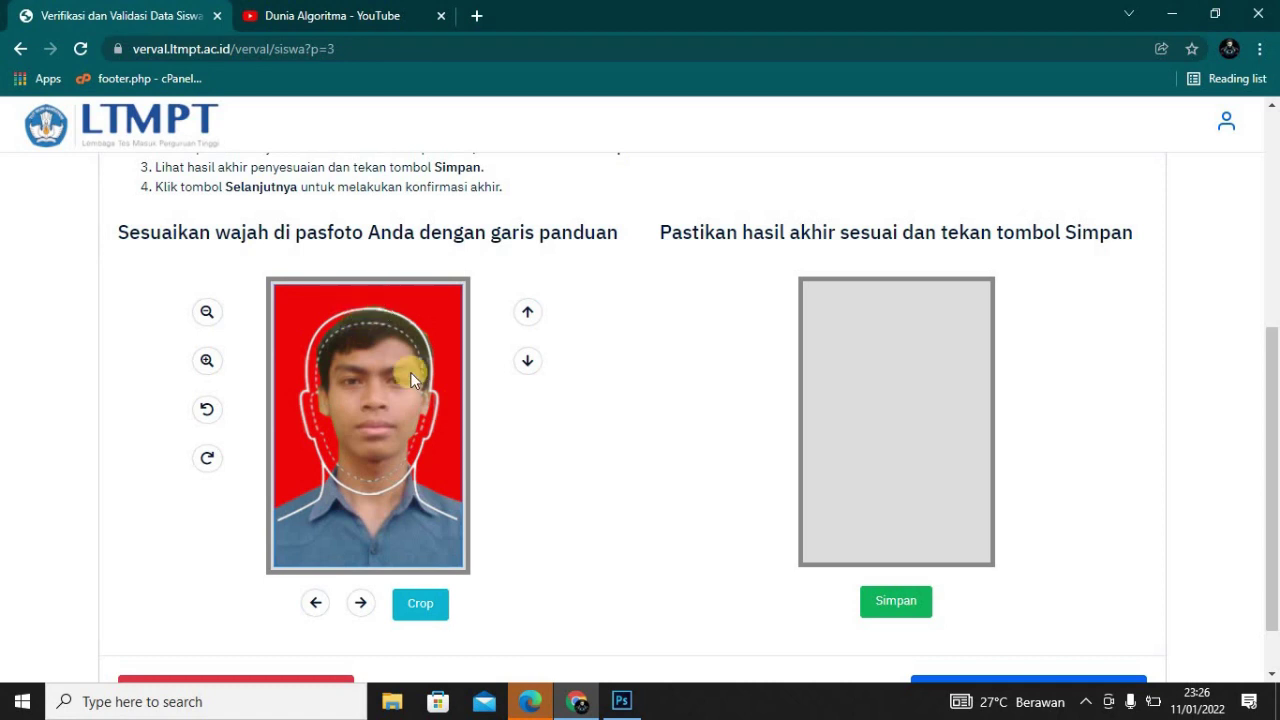
left_click(207, 362)
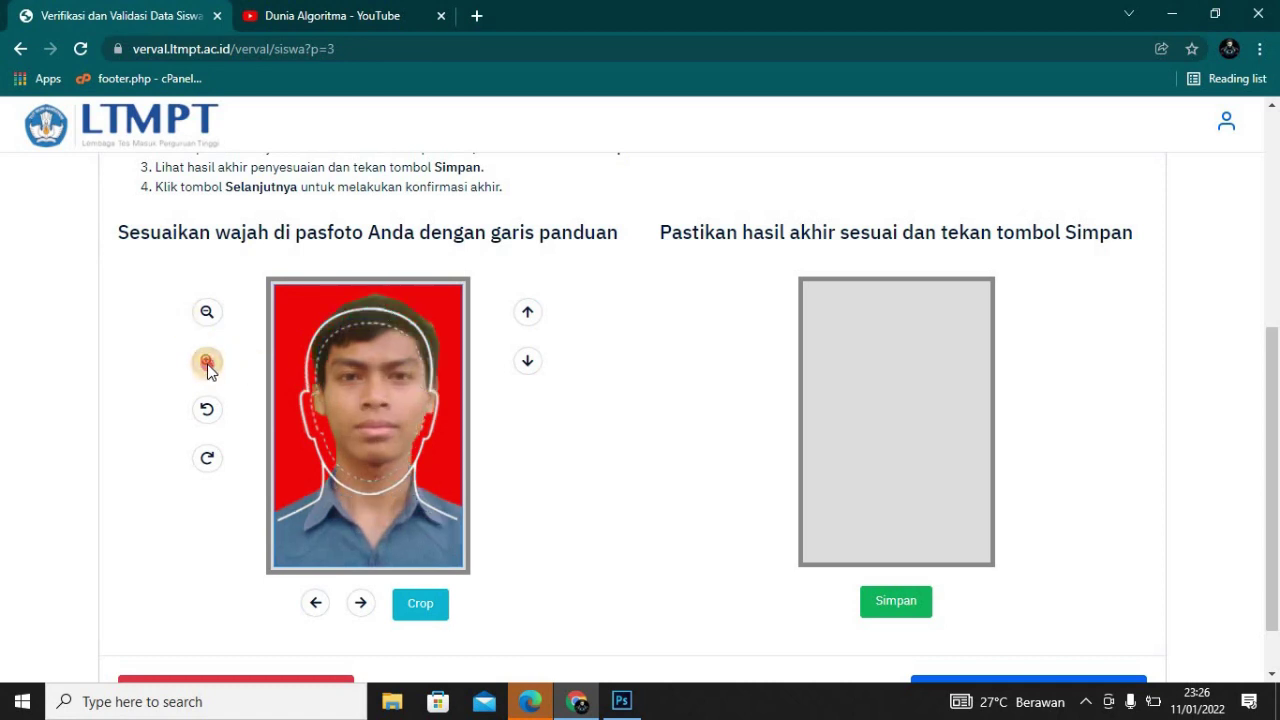
left_click(524, 363)
left_click(526, 362)
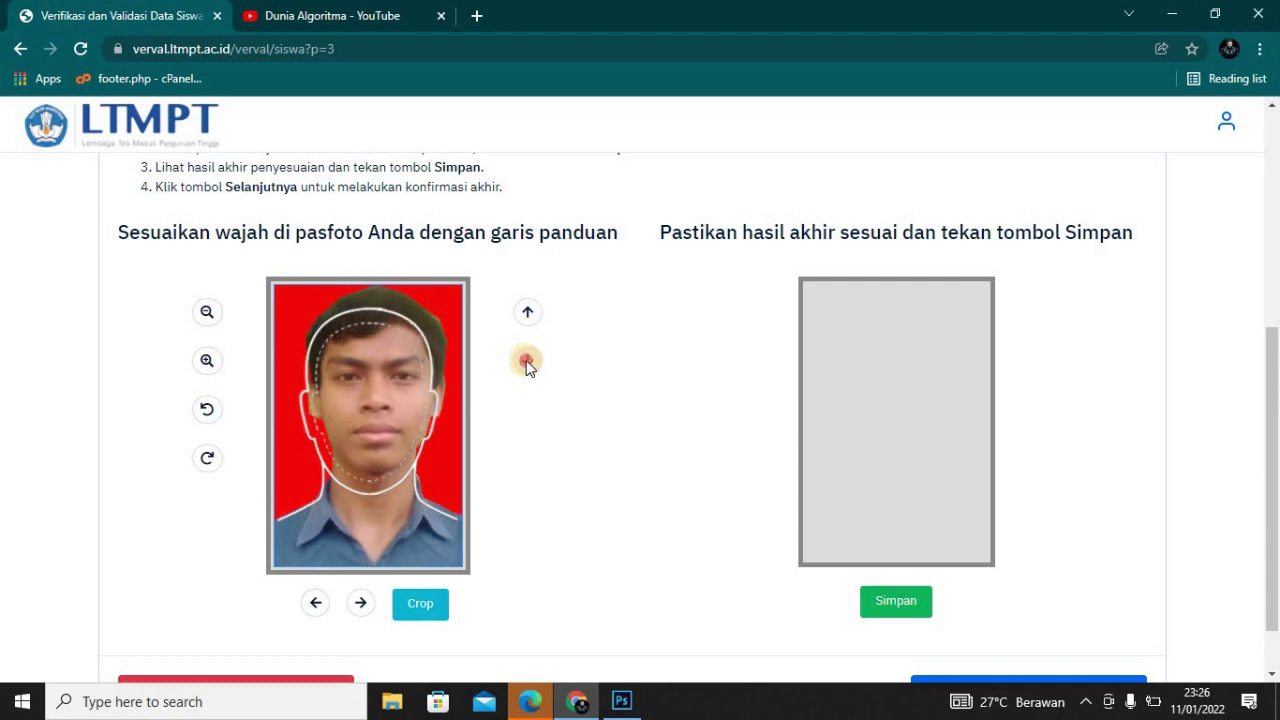
left_click(526, 362)
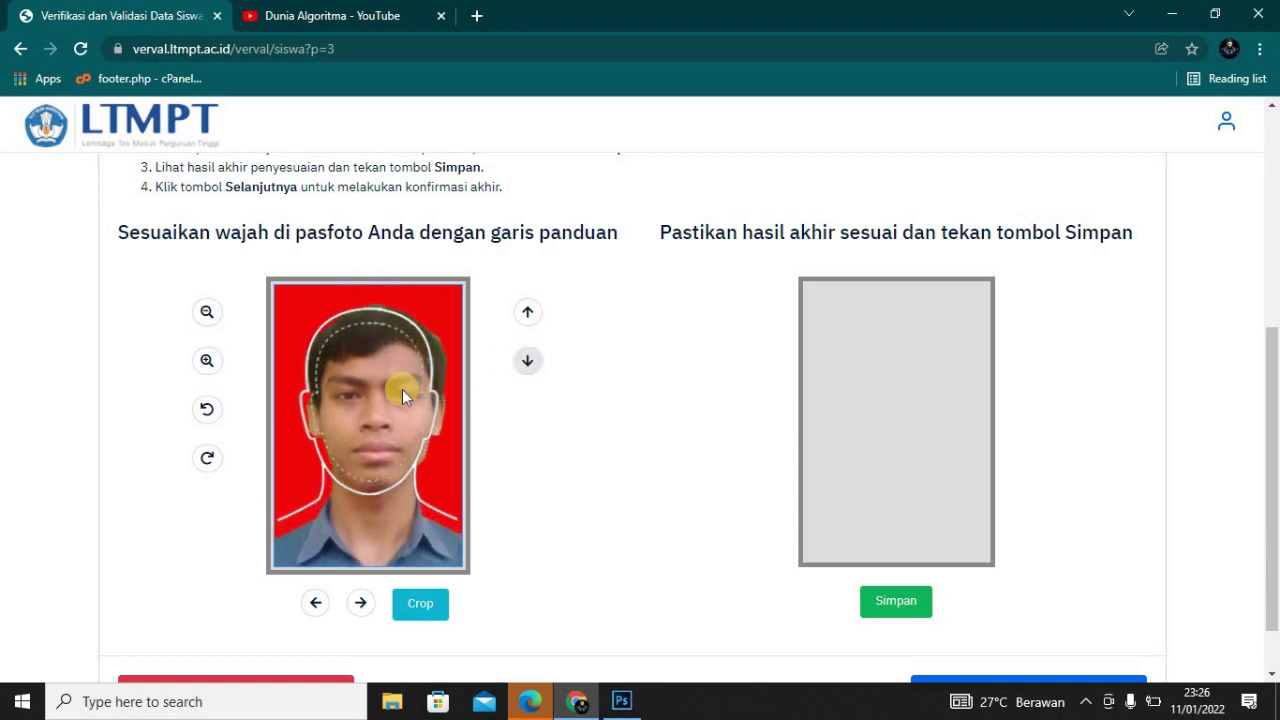
left_click(208, 362)
left_click(527, 363)
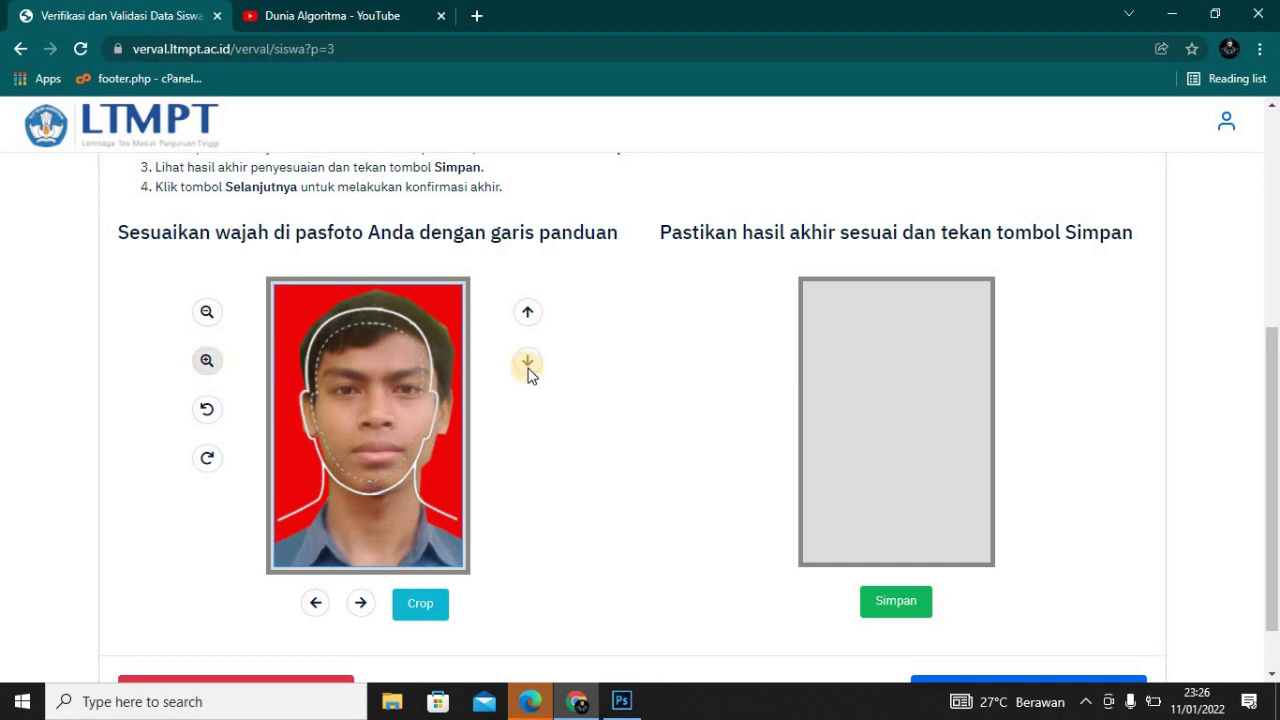
left_click(530, 366)
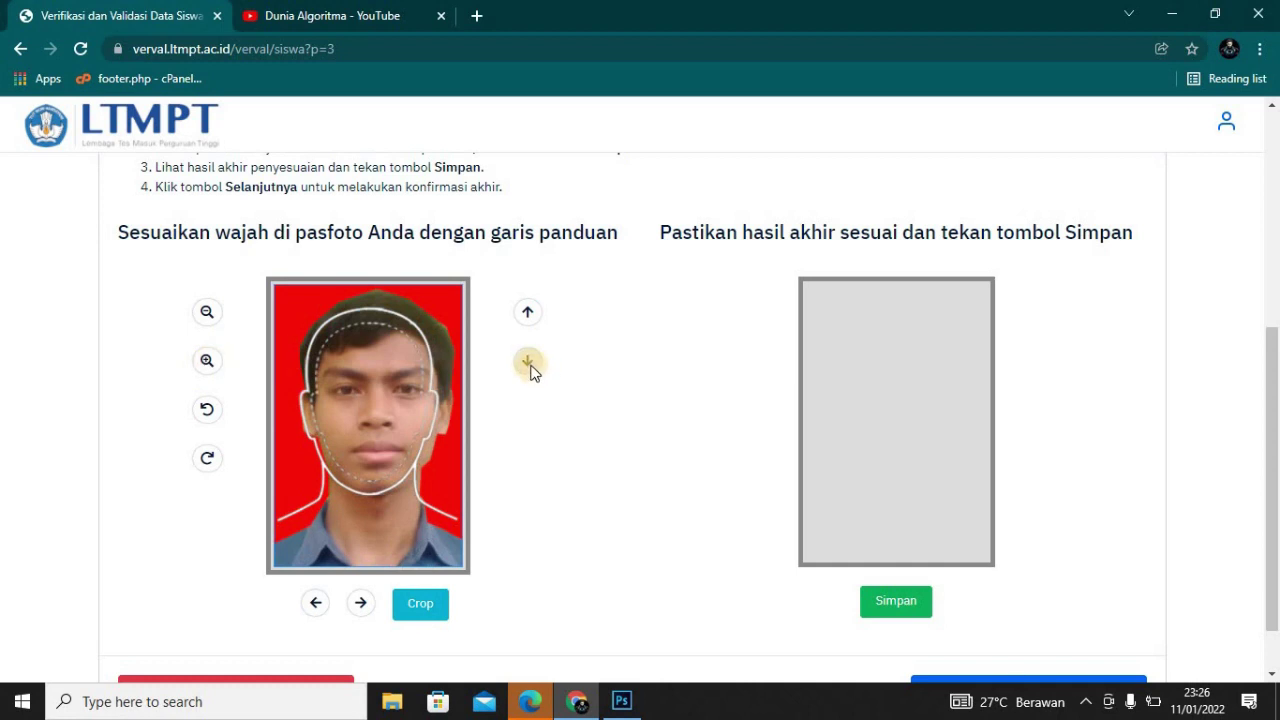
left_click(407, 460)
left_click(528, 365)
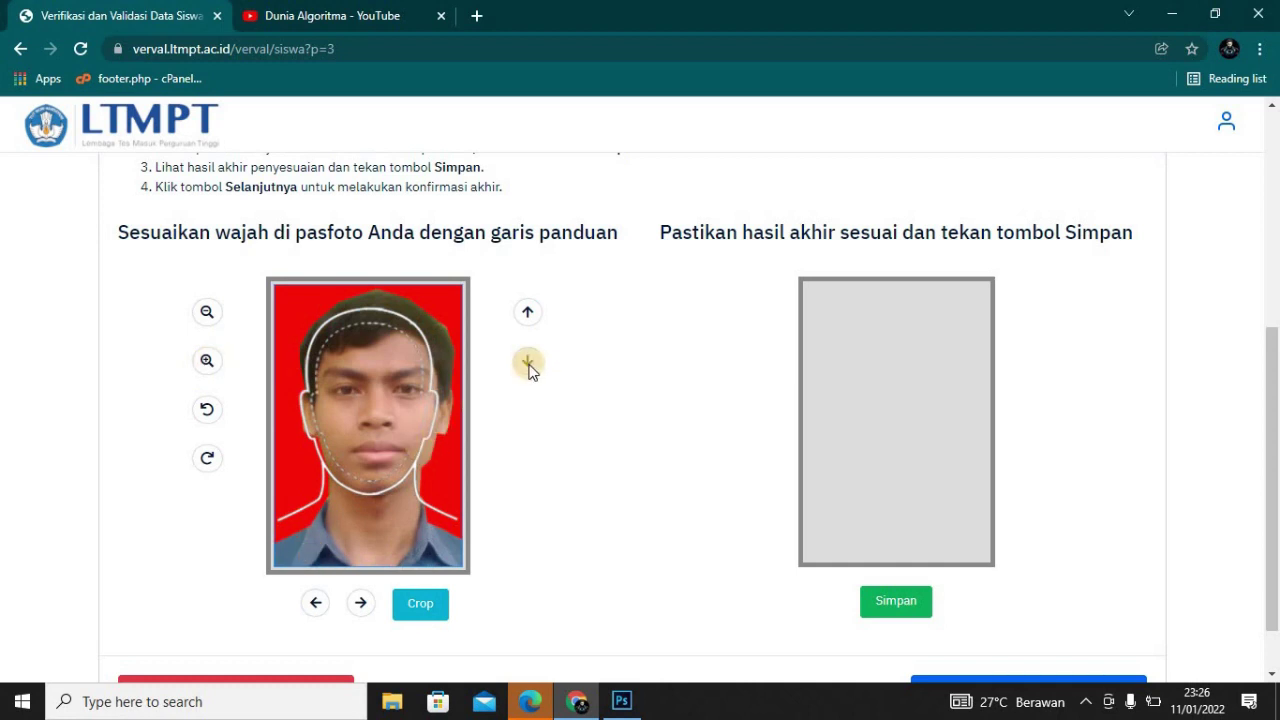
Reduce the photo by one zoom step and adjust its horizontal position to centre the face in the guide outline
left_click(206, 312)
left_click(312, 606)
left_click(360, 603)
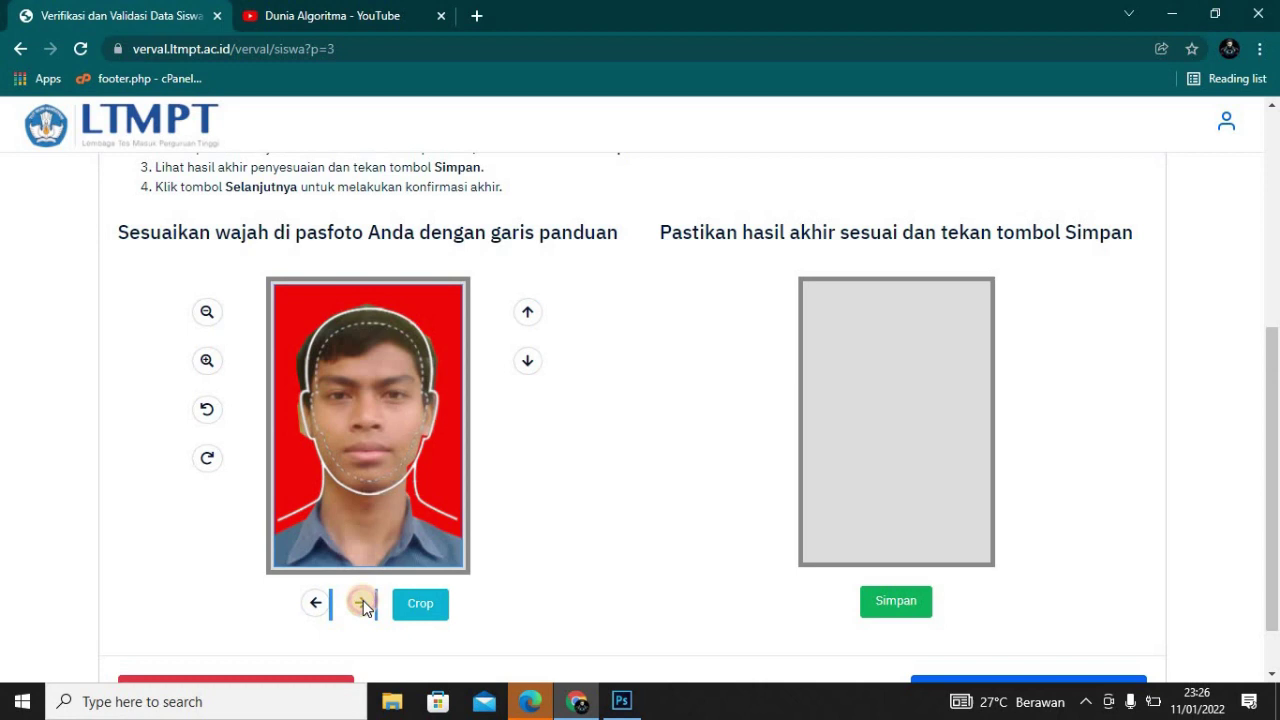
left_click(363, 604)
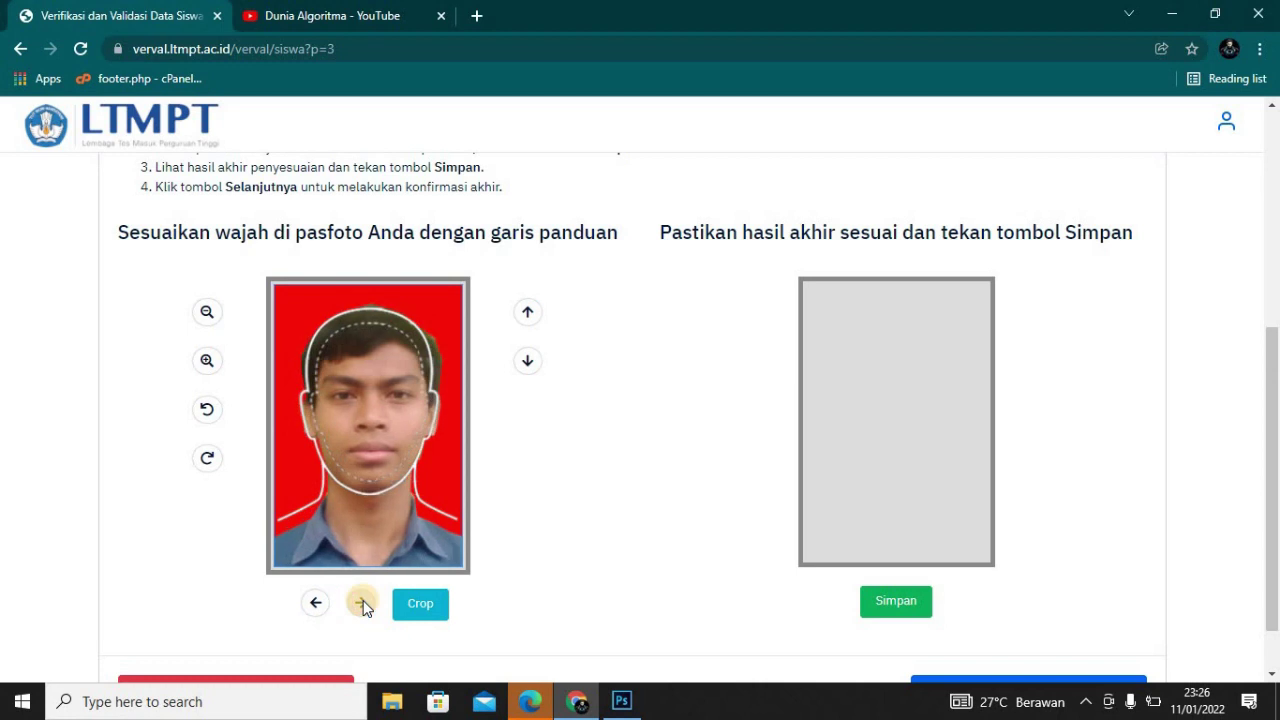
Crop the adjusted passport photo and save the cropped result to the LTMPT site
left_click(430, 608)
scroll(960, 595, "down", 1)
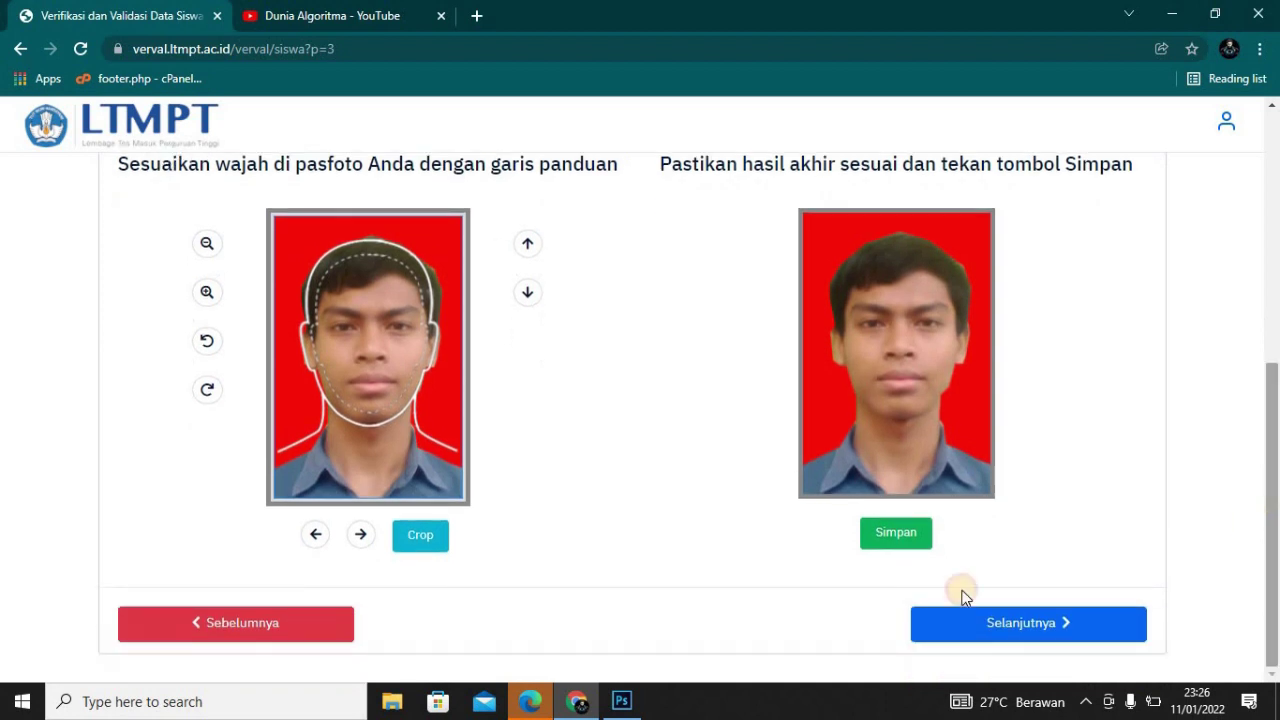
left_click(903, 535)
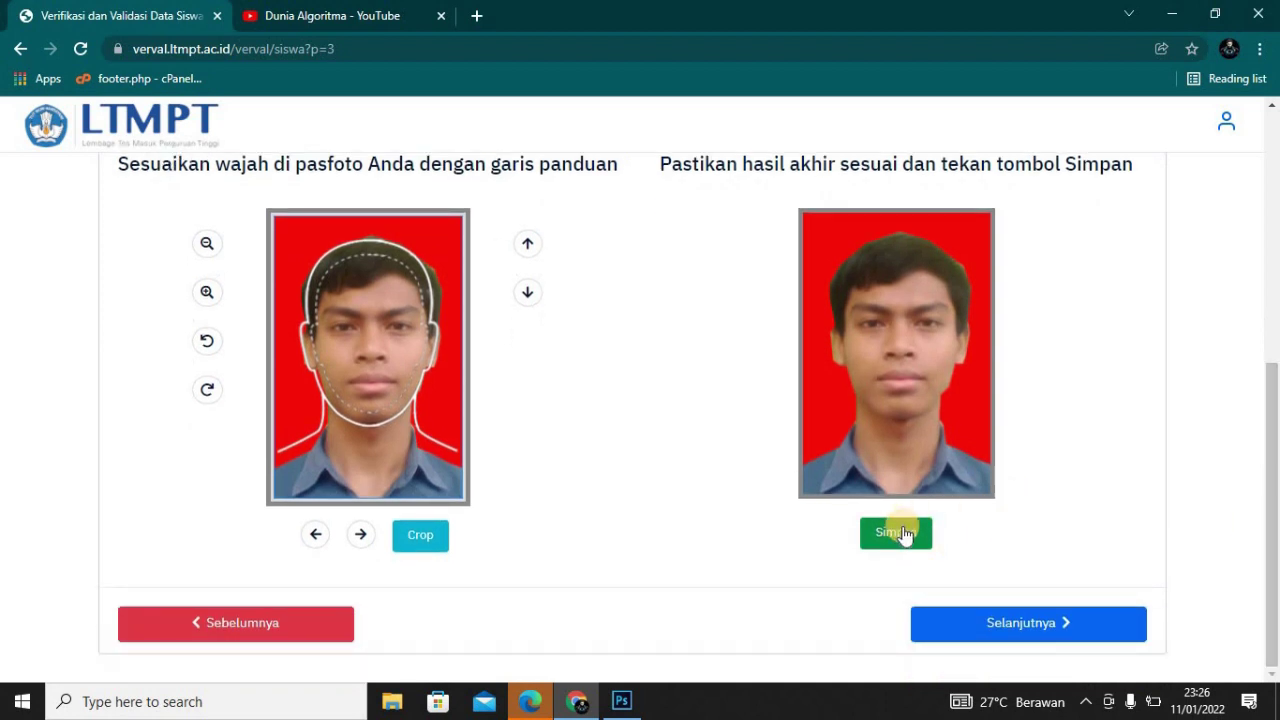
left_click(903, 535)
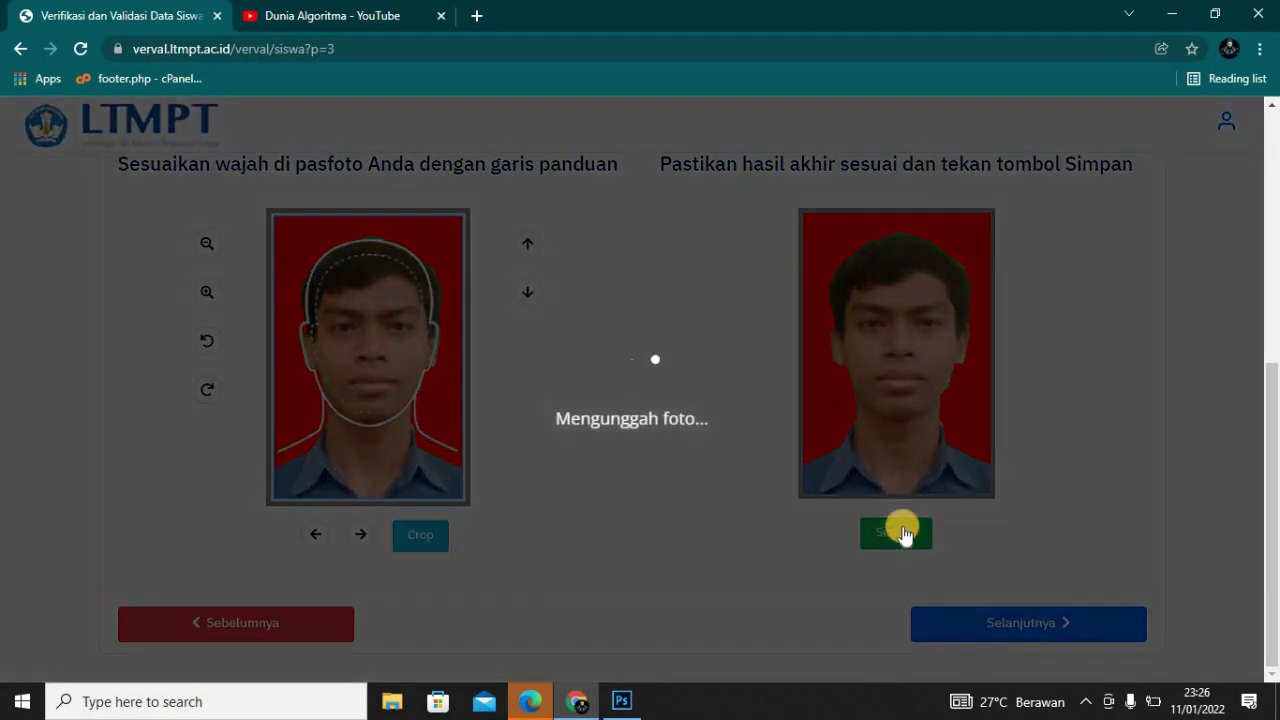